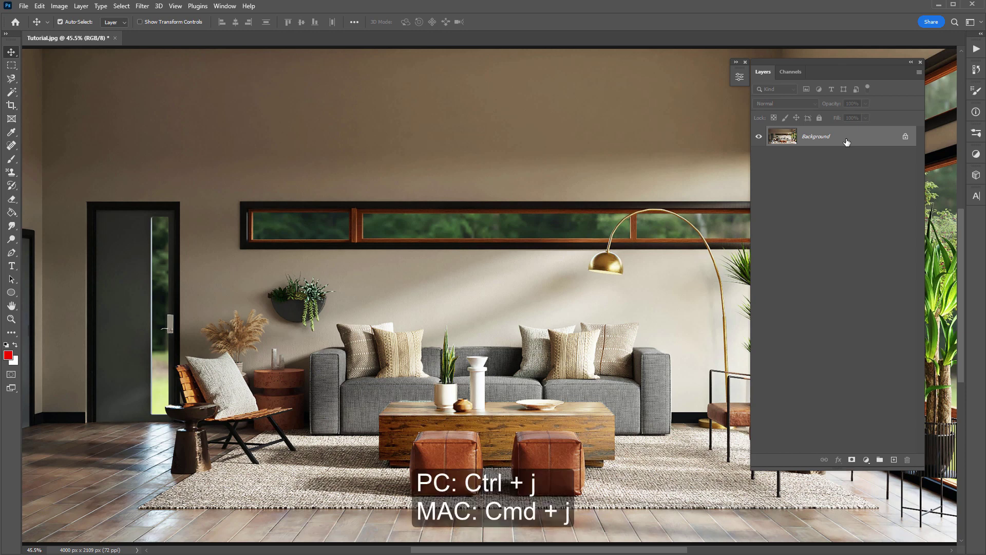
- Duplicate the room photo as Layer 1 and add a red ff0000 Color Fill layer above it
key("ctrl+j")
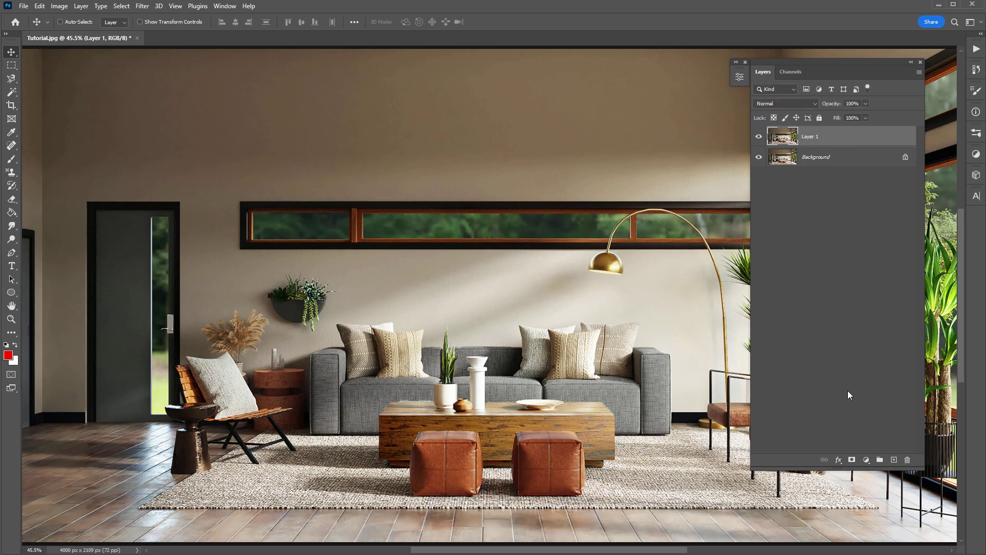
left_click(865, 458)
left_click(886, 277)
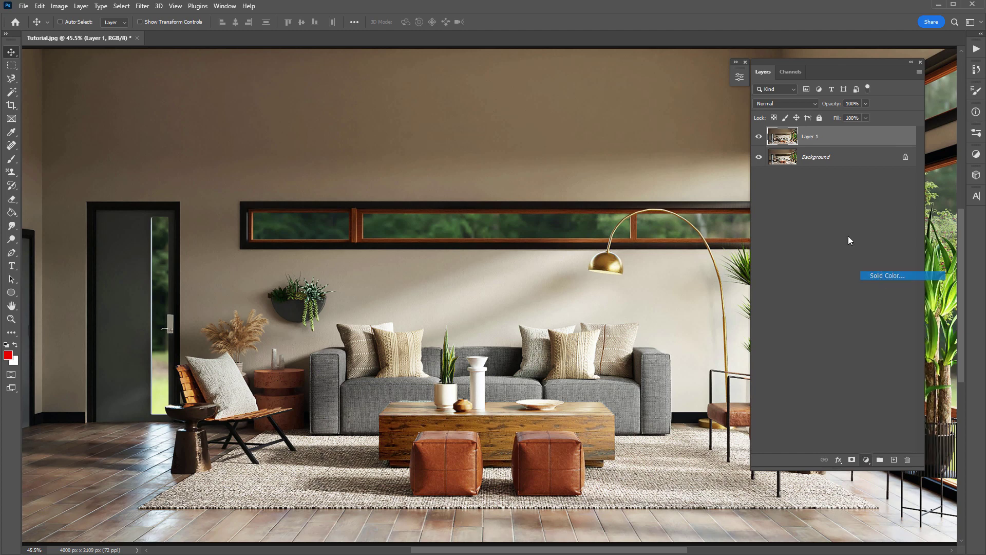
left_click_drag(725, 102, 696, 119)
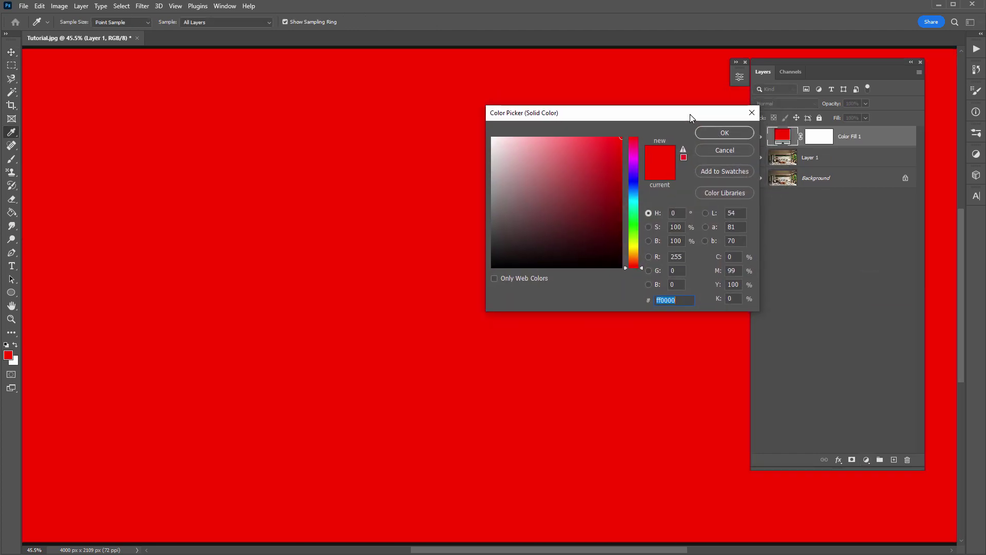
left_click(722, 133)
- Split Color Fill 1's Underlying Layer Blend If handles to 71/88 and 167/184
double_click(883, 142)
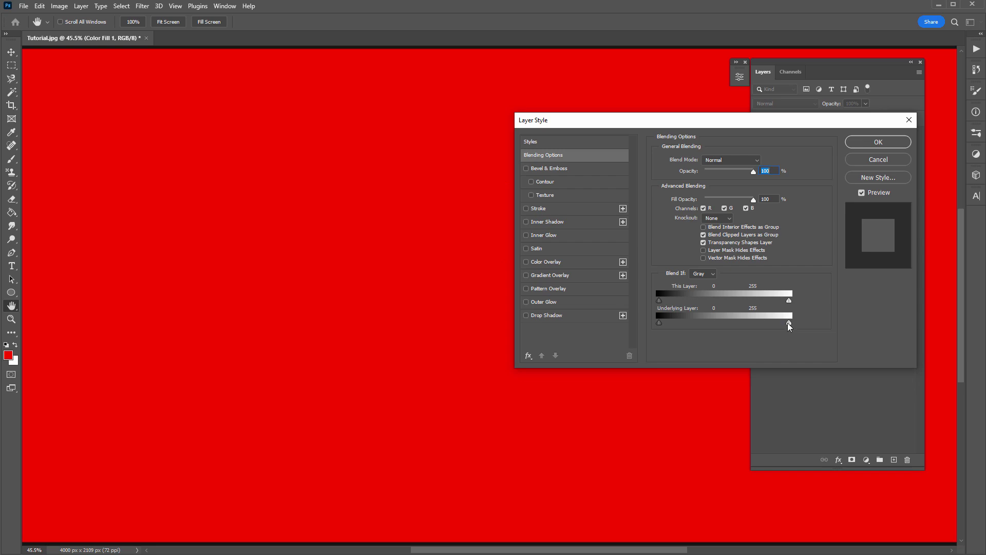
left_click_drag(788, 323, 696, 322)
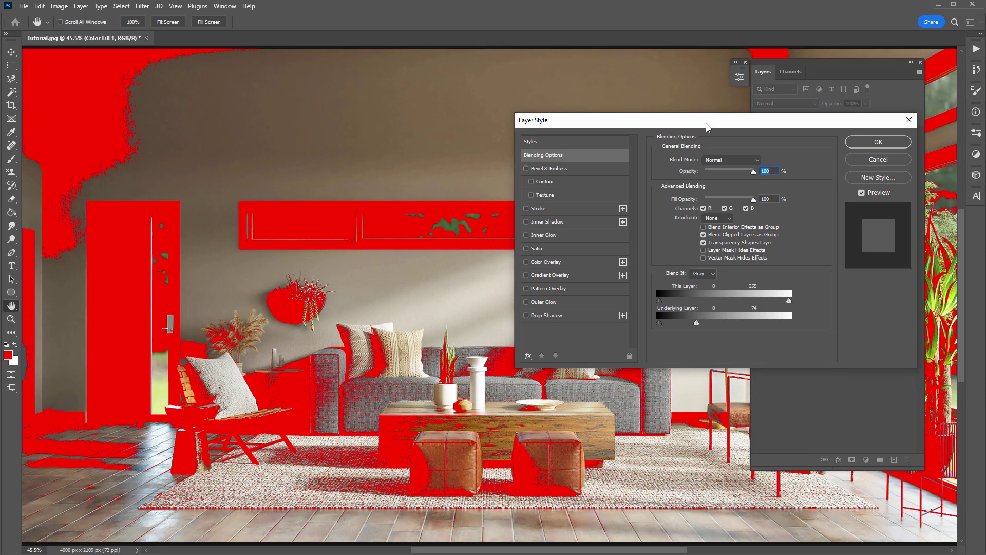
left_click_drag(705, 127, 531, 119)
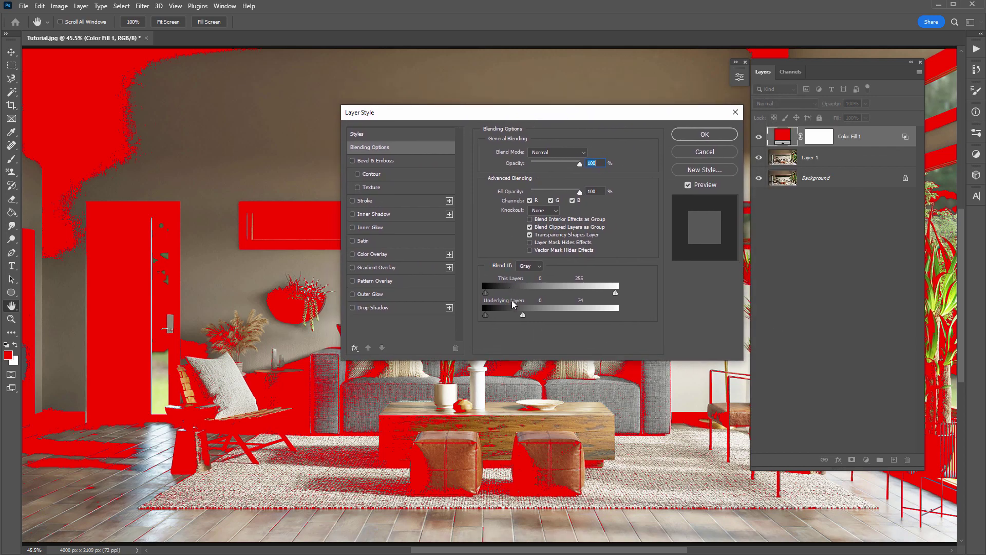
mouse_move(523, 316)
left_mouse_down()
mouse_move(580, 317)
mouse_move(526, 317)
left_mouse_up()
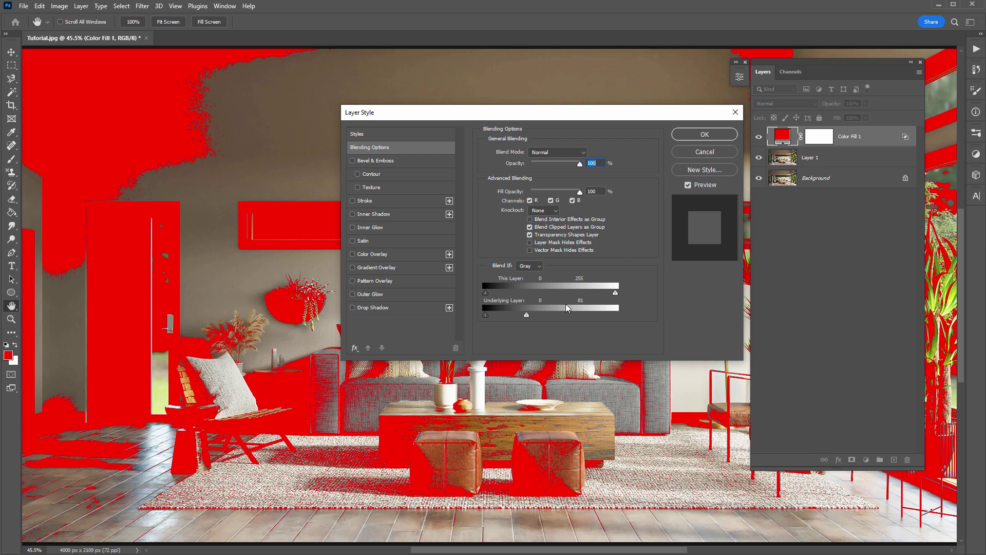
left_click_drag(526, 314, 572, 314)
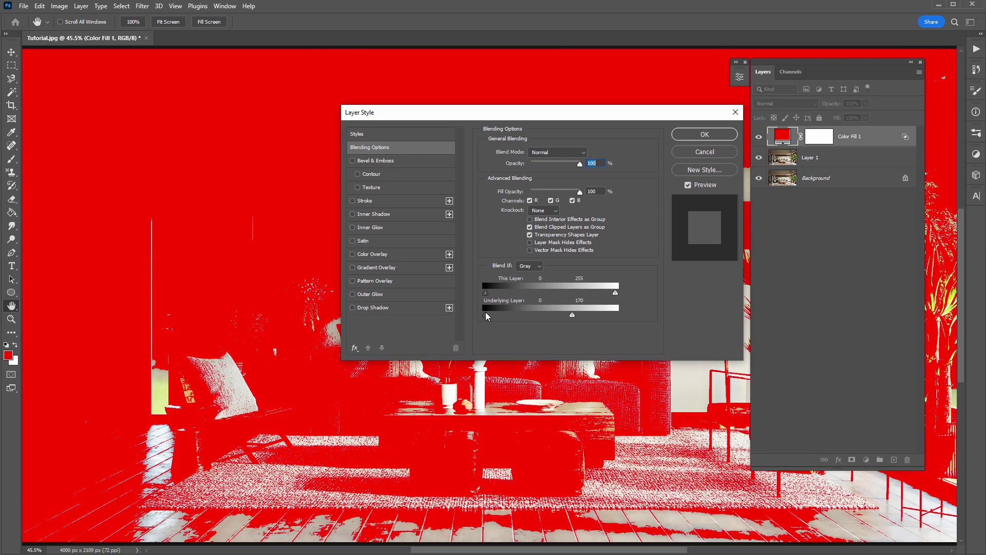
left_click_drag(486, 314, 527, 315)
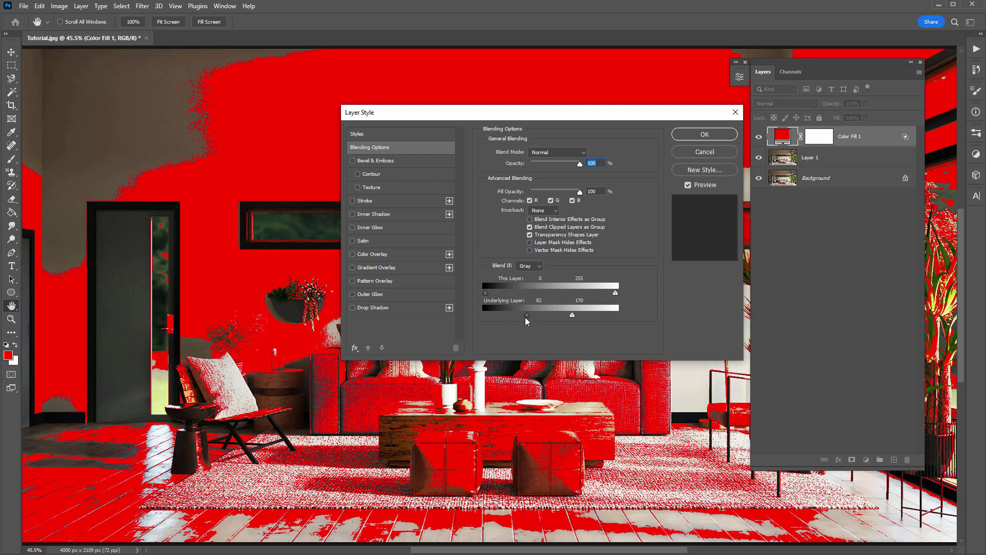
left_click_drag(530, 314, 527, 314)
left_click_drag(526, 314, 569, 314)
left_click(704, 135)
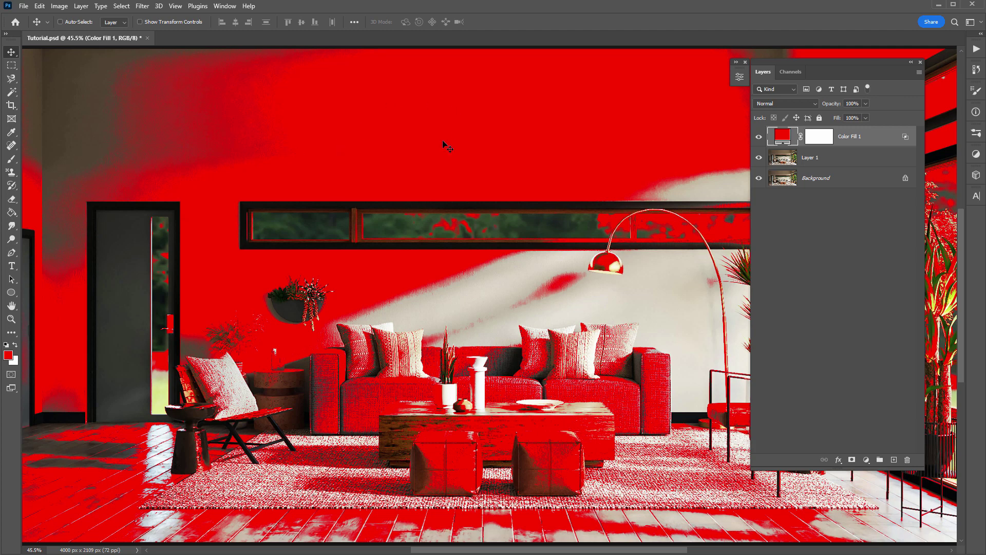
- Hide Layer 1 and Background, then show them again to check the red midtone blend
left_click(759, 158)
left_click(759, 178)
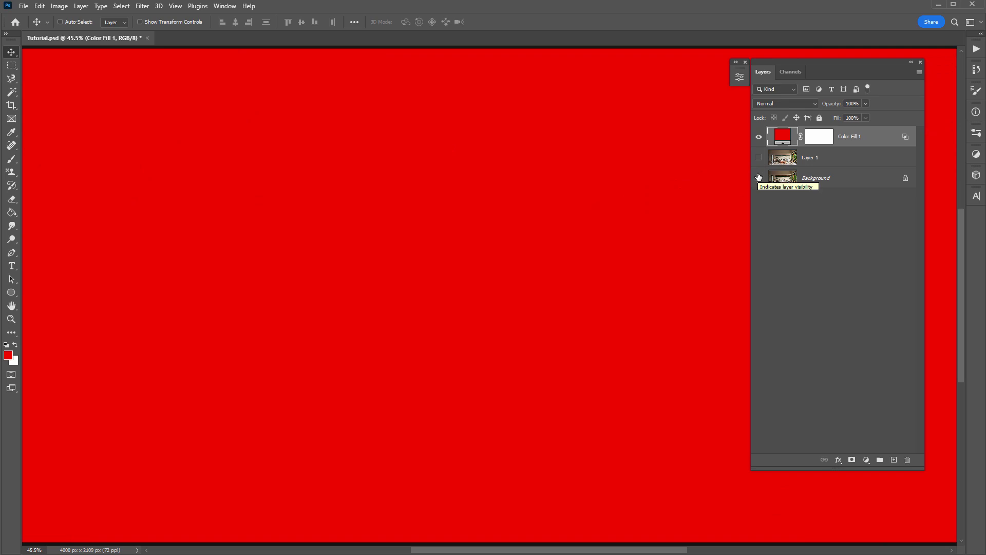
left_click(758, 177)
left_click(759, 157)
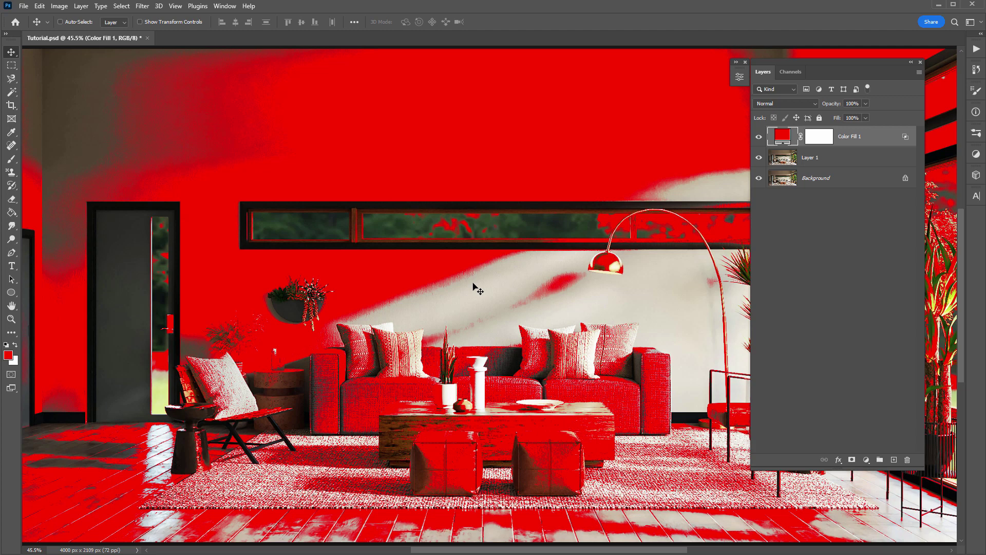
- Set Color Fill 1's Knockout to Shallow and its Fill Opacity to 0%
double_click(873, 139)
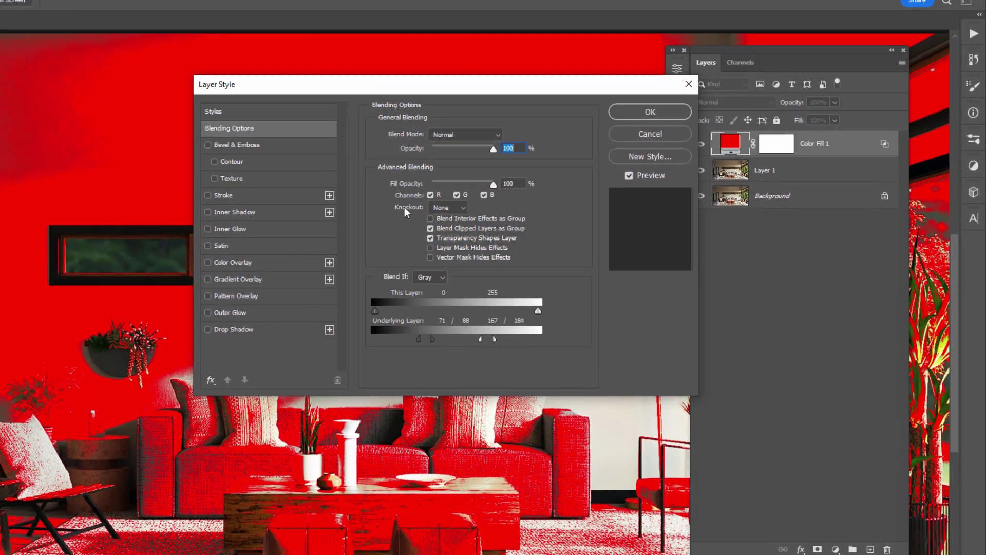
left_click(450, 207)
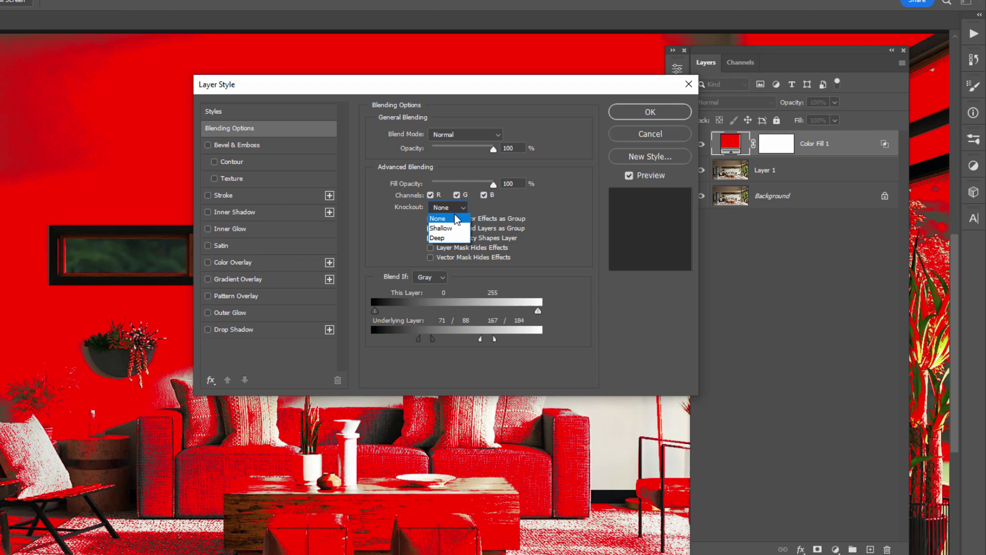
left_click(441, 227)
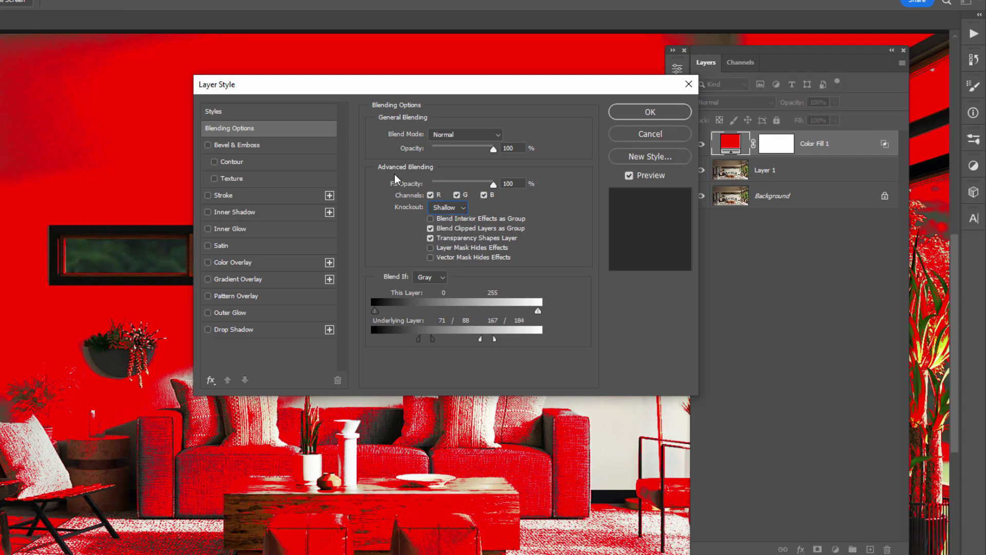
left_click_drag(491, 186, 432, 185)
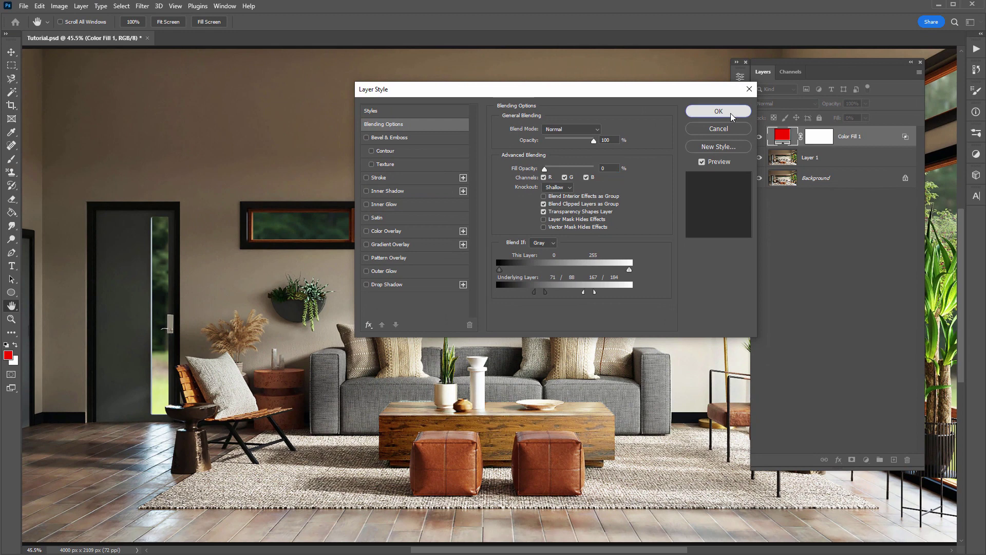
left_click(716, 112)
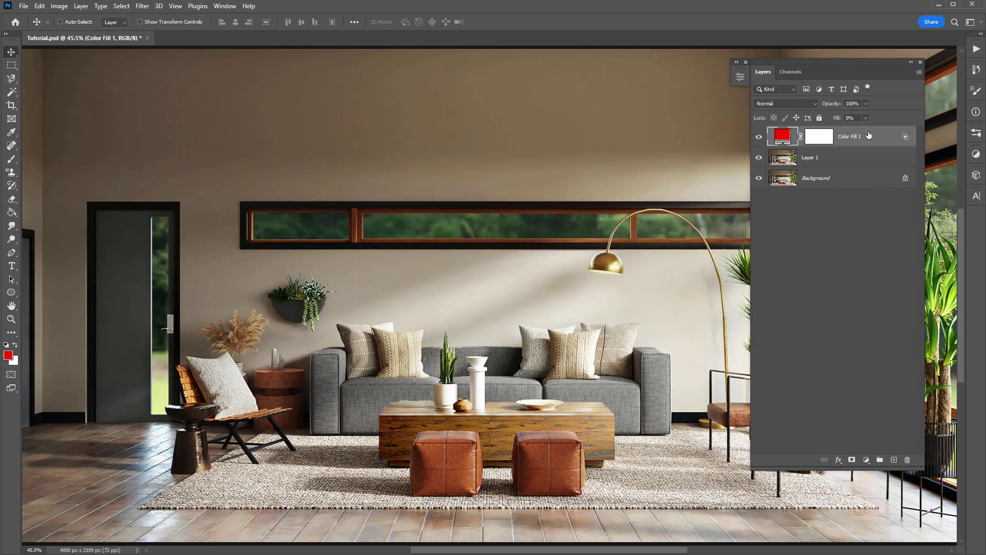
- Hide the Background layer and compare Color Fill 1's fill at 100% and back at 0%
left_click(820, 181)
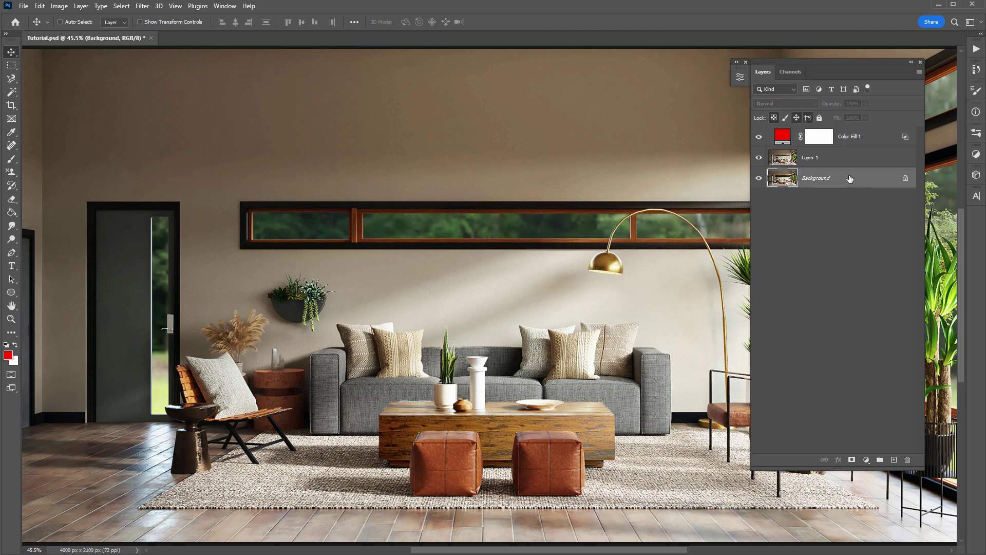
left_click(759, 178)
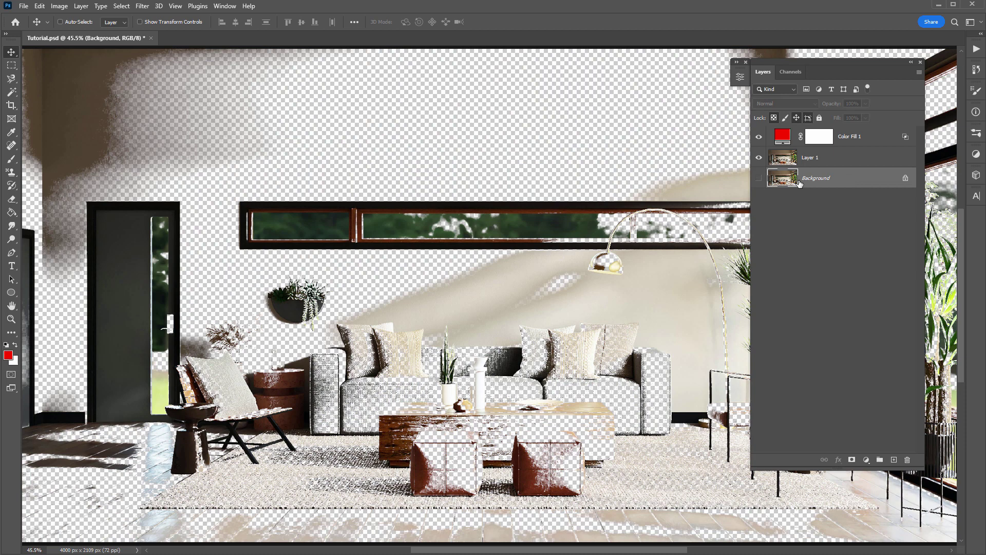
left_click(856, 142)
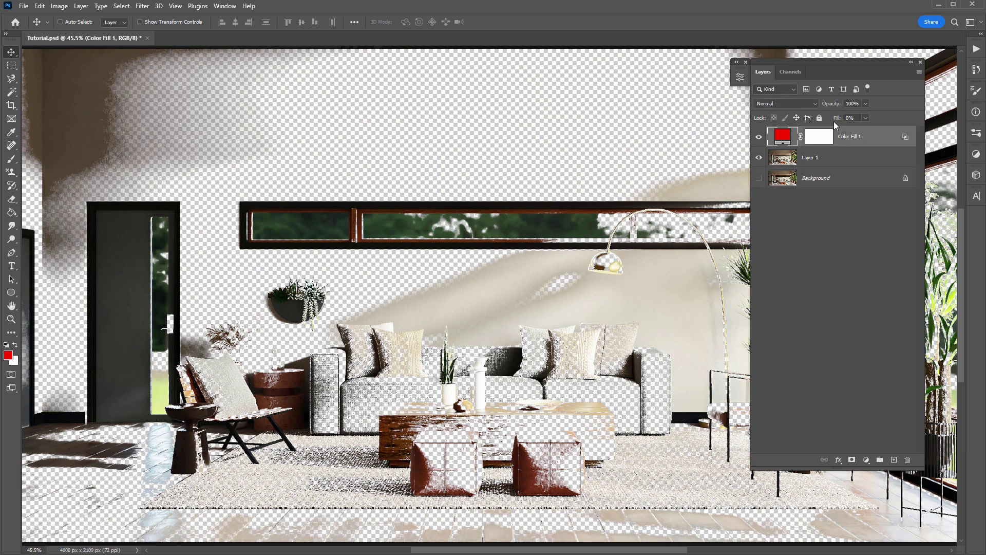
left_click_drag(837, 123, 899, 118)
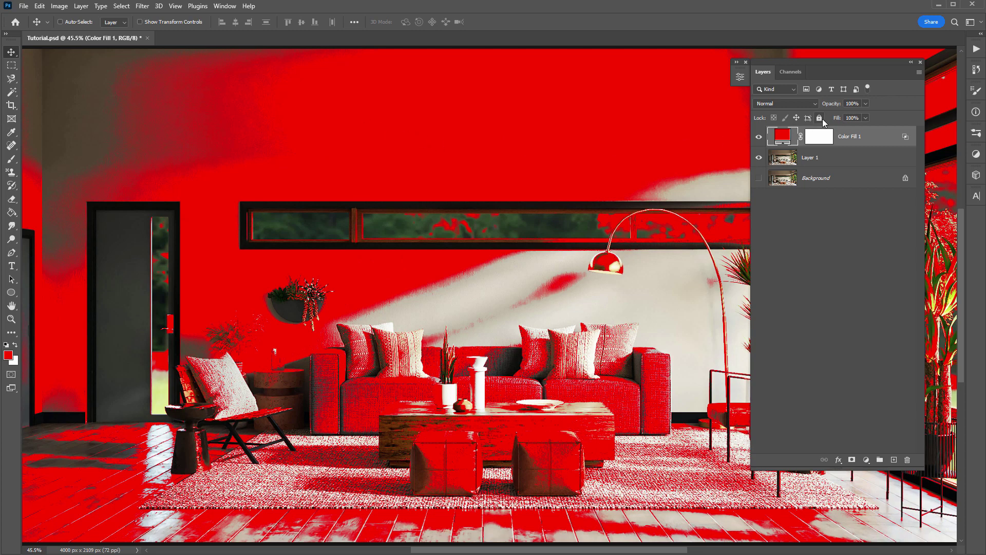
left_click_drag(835, 120, 652, 119)
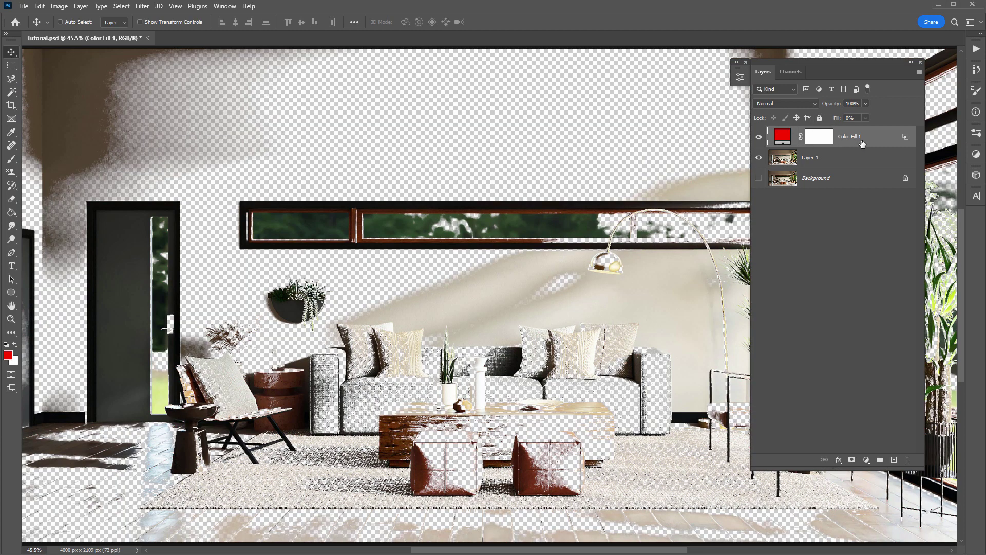
- Compare Knockout None against Shallow for Color Fill 1, keeping Shallow
double_click(873, 140)
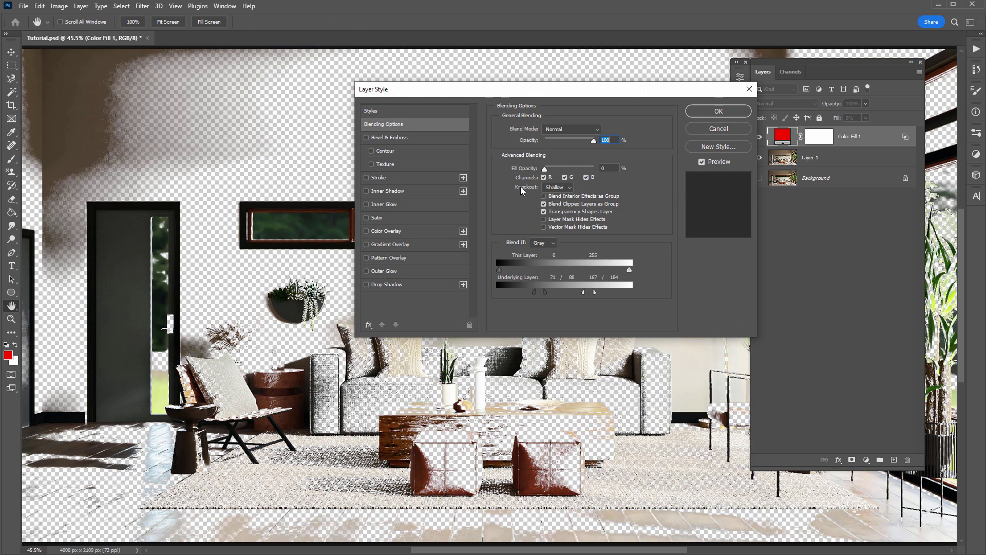
left_click(559, 188)
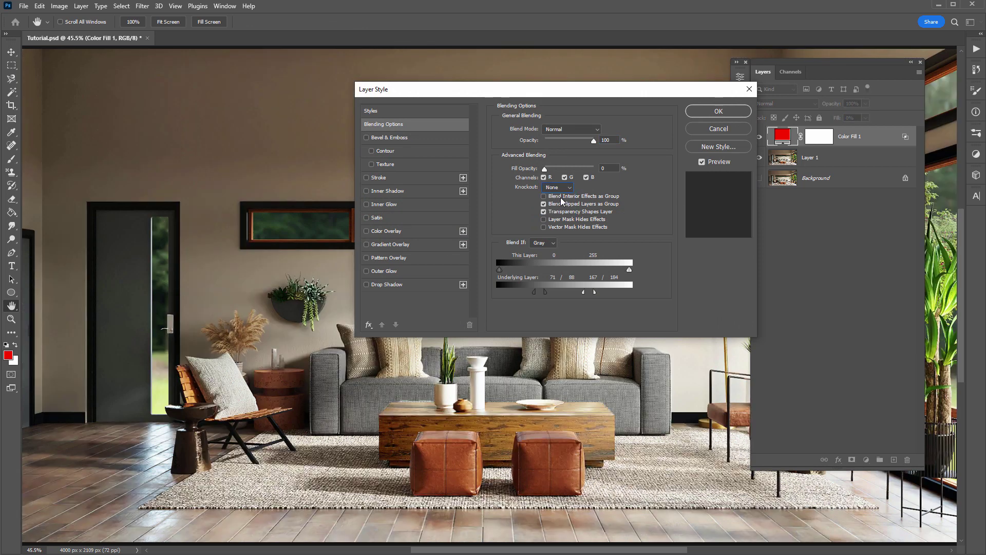
left_click(559, 197)
left_click(558, 189)
left_click(559, 203)
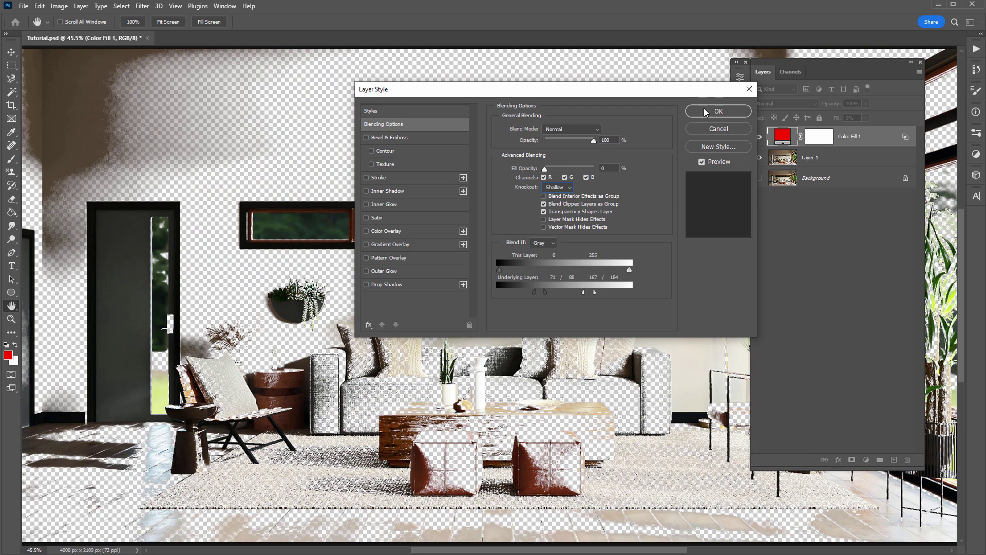
left_click(718, 111)
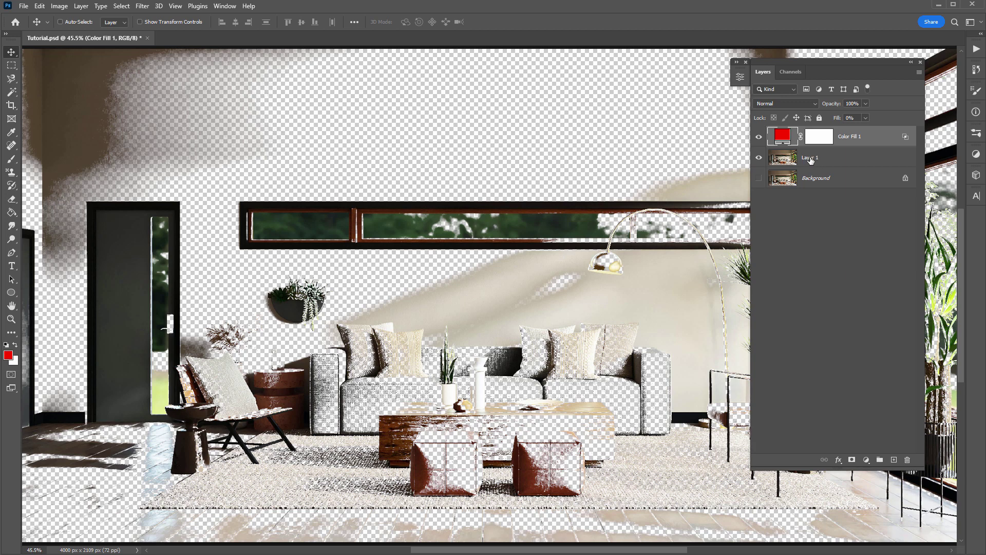
- Reset default colours and stamp visible into Layer 2, shown alone with Color Fill 1 and Layer 1 hidden
key("d")
key("ctrl+shift+alt+e")
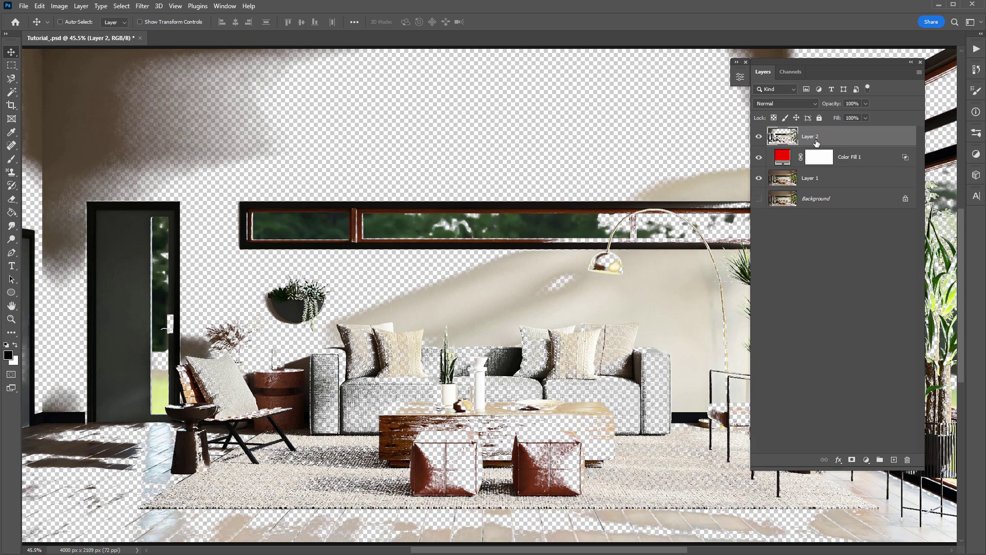
left_click(758, 137)
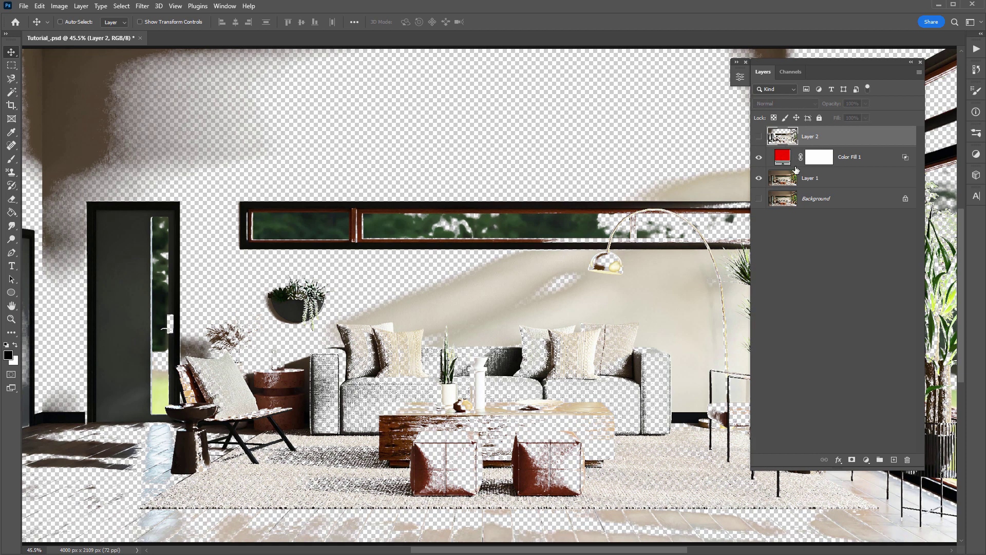
left_click(837, 162)
left_click(809, 172, "shift")
left_click_drag(760, 163, 759, 178)
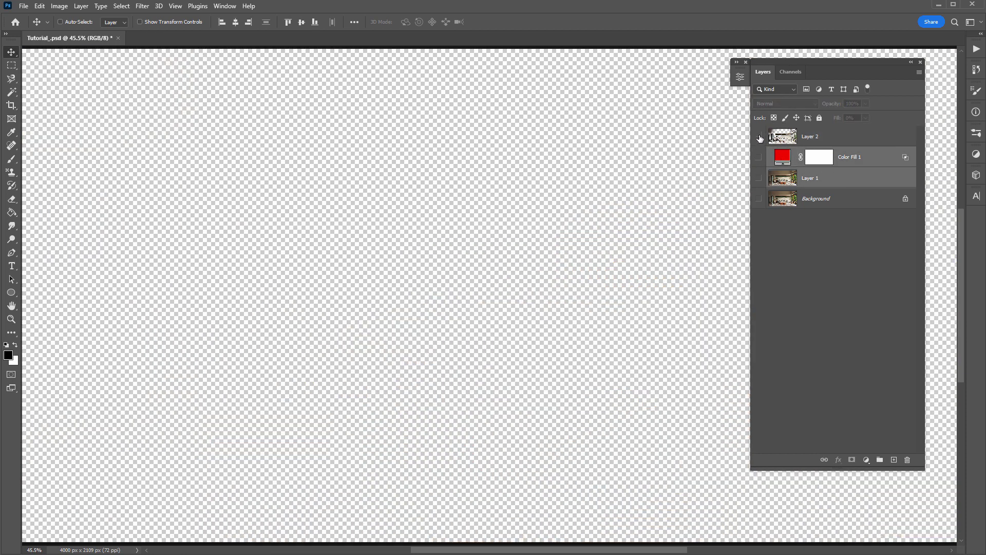
left_click(758, 136)
left_click(833, 141)
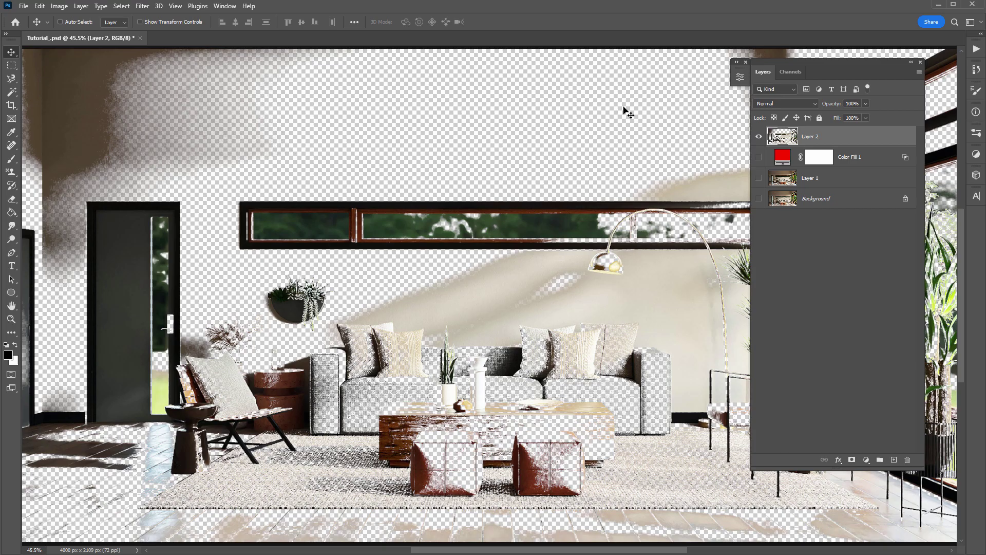
- Load Layer 2's pixels as a selection and invert it
key("ctrl")
left_click(784, 138, "ctrl")
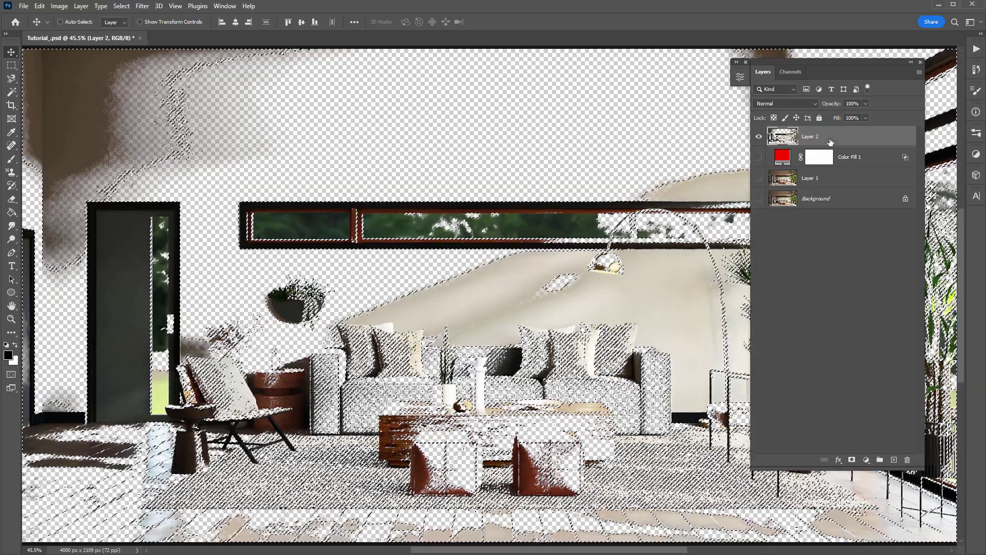
key("ctrl+shift+i")
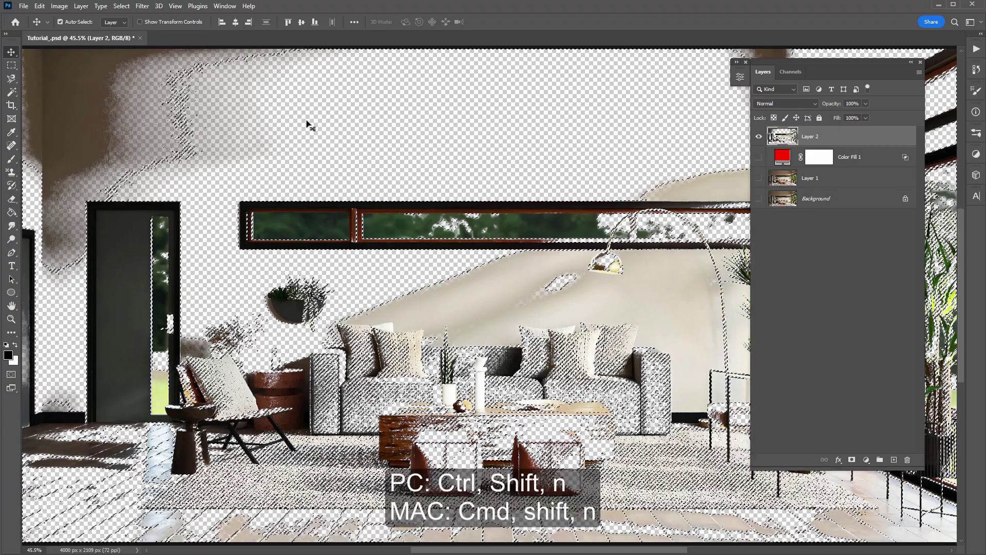
- Fill the selection with bright green #00ff7e on a new Layer 3
key("ctrl+shift+n")
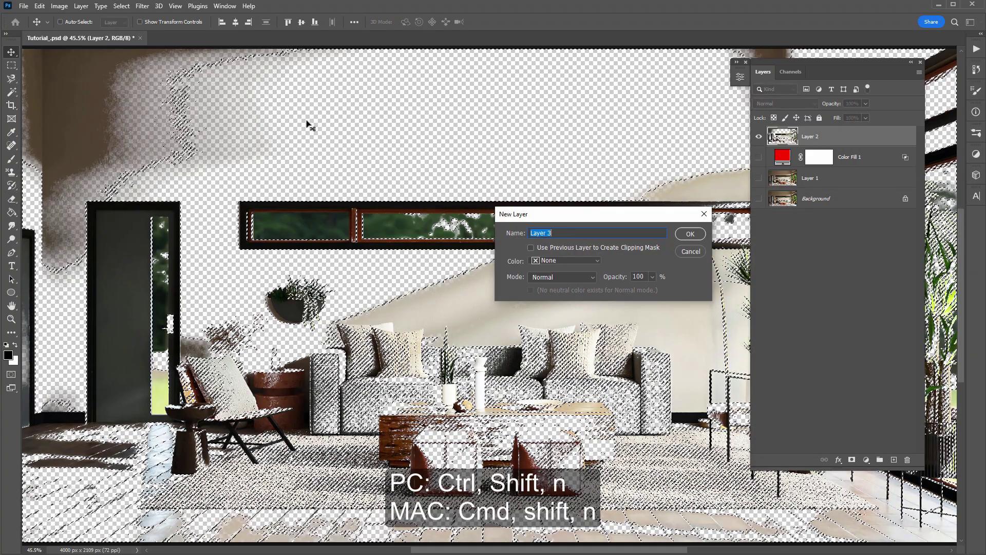
key("Return")
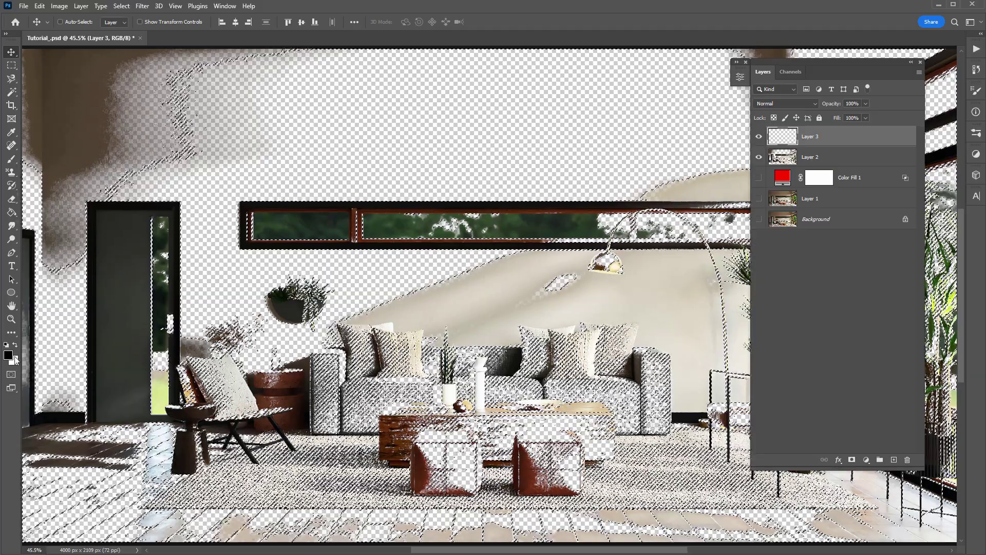
left_click(11, 355)
left_click(634, 212)
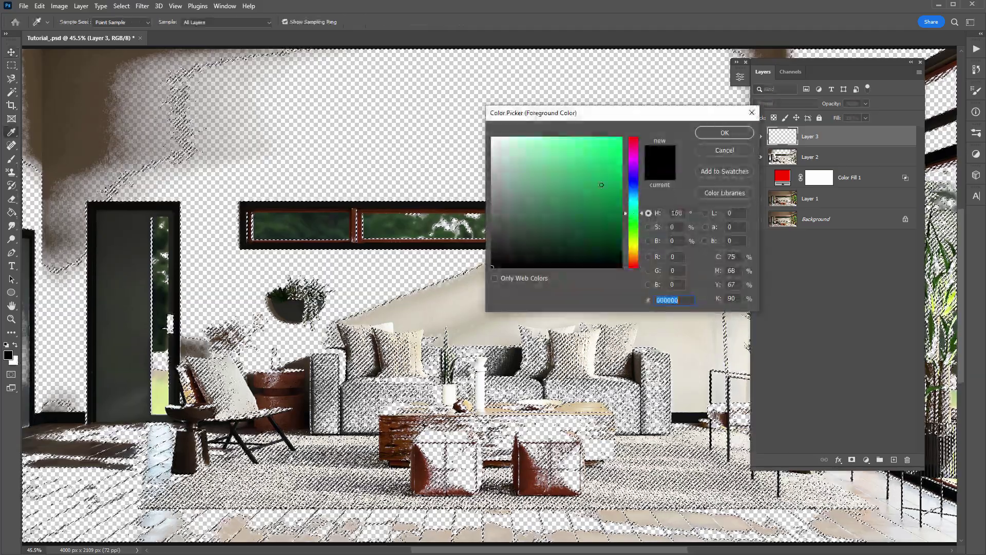
left_click(622, 138)
left_click(726, 133)
key("v")
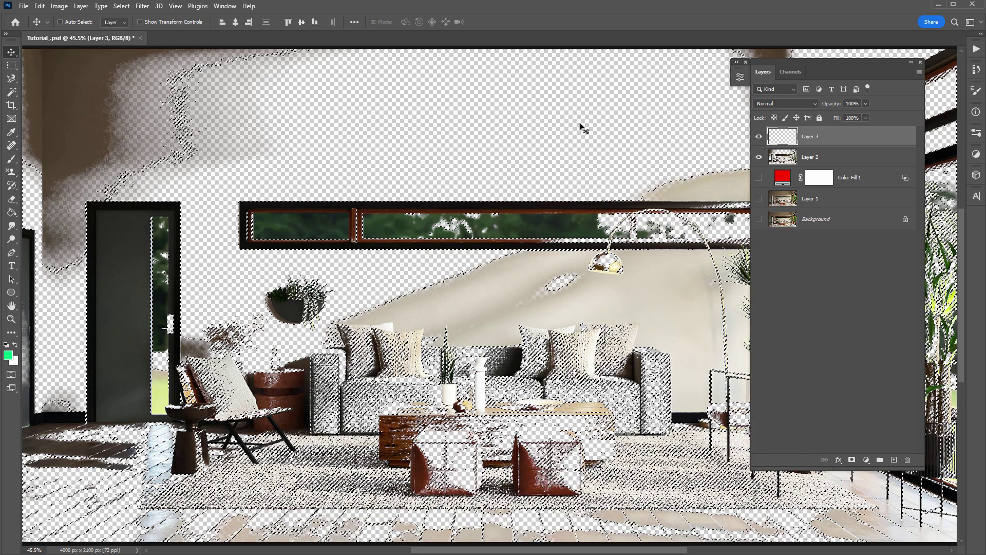
key("alt+BackSpace")
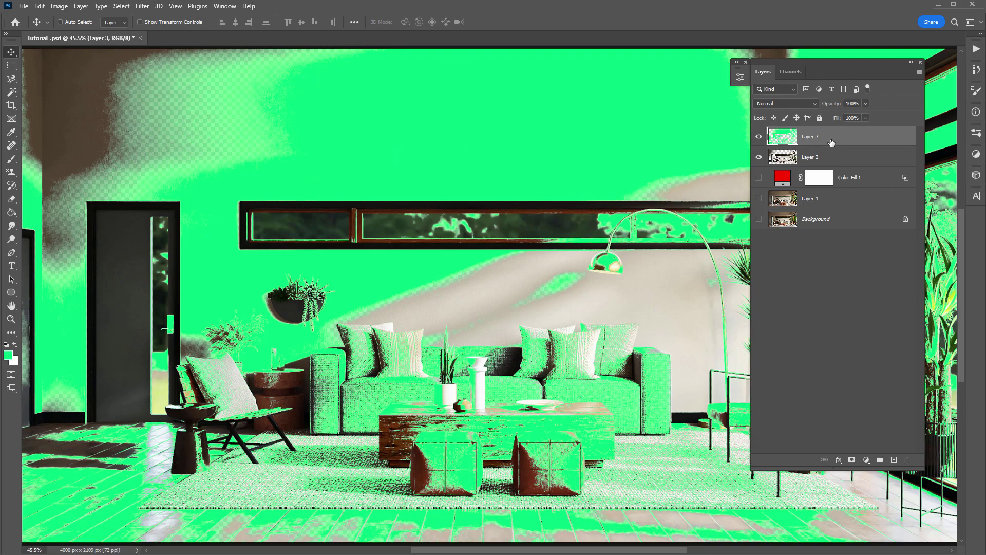
- Hide Layers 2 and 3, show Color Fill 1 and Layer 1, and raise Color Fill 1's fill to 100%
left_click(782, 137, "ctrl")
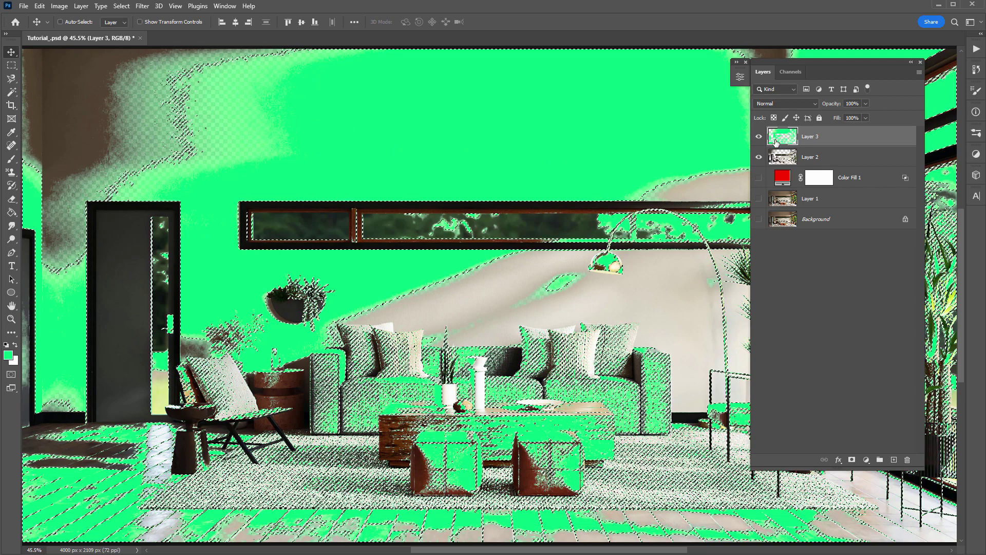
left_click(759, 157)
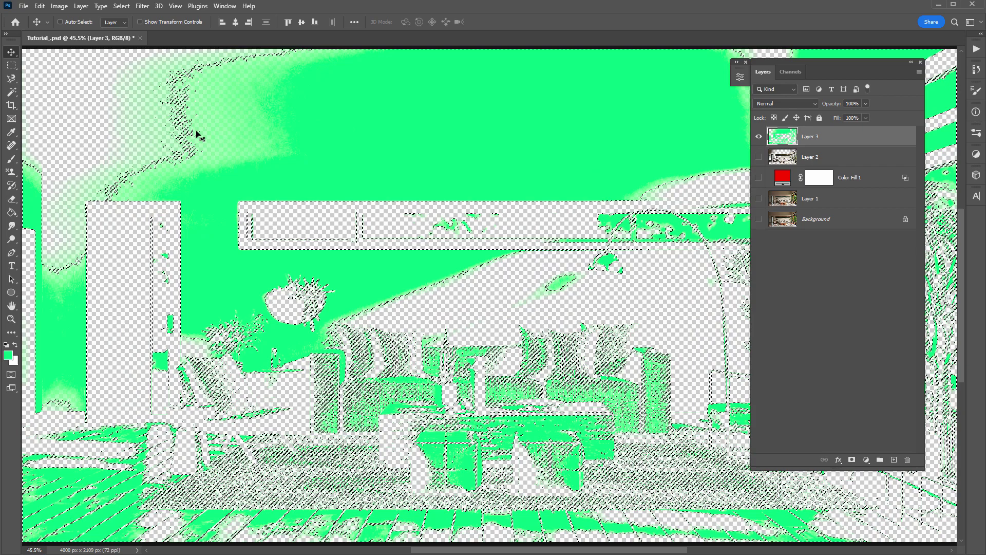
key("ctrl+d")
left_click(758, 136)
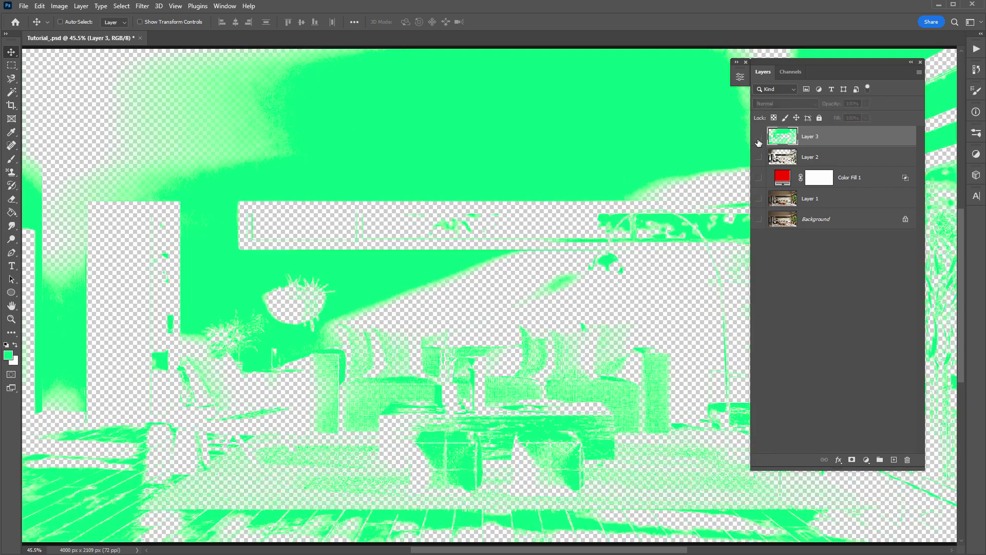
left_click(759, 177)
left_click(759, 198)
left_click(845, 180)
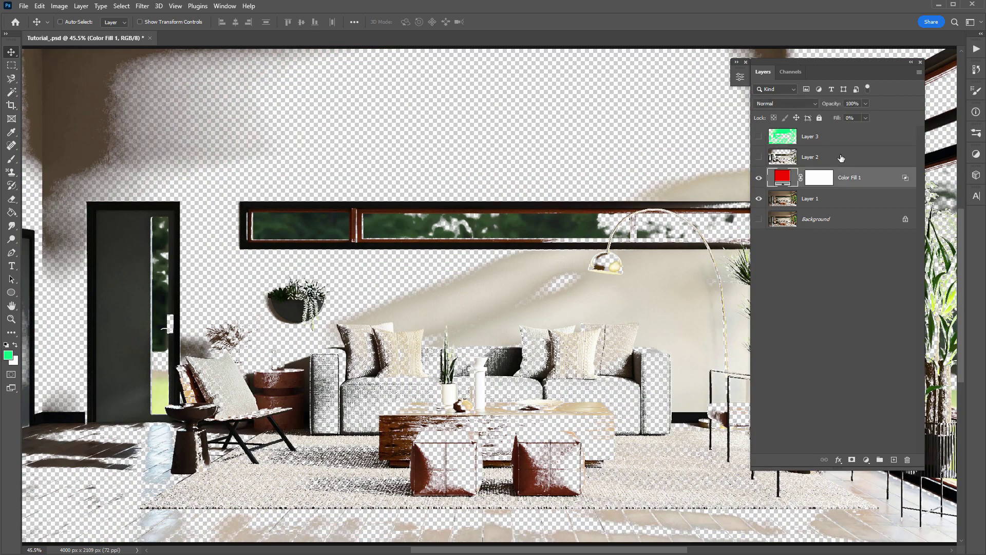
left_click_drag(836, 121, 932, 123)
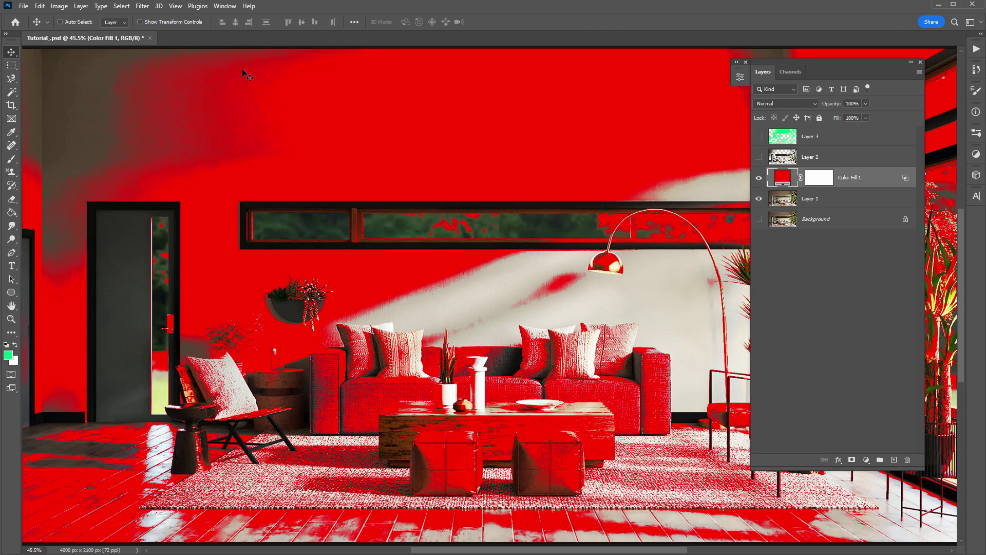
- Compare Layer 3's green against the red, save the document, then delete Layer 3
left_click(759, 138)
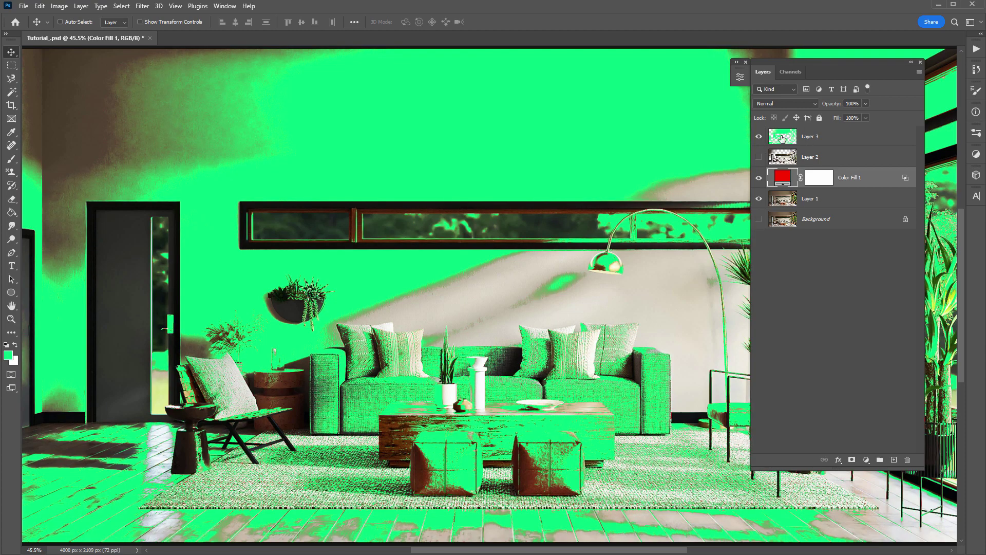
left_click(782, 137, "ctrl")
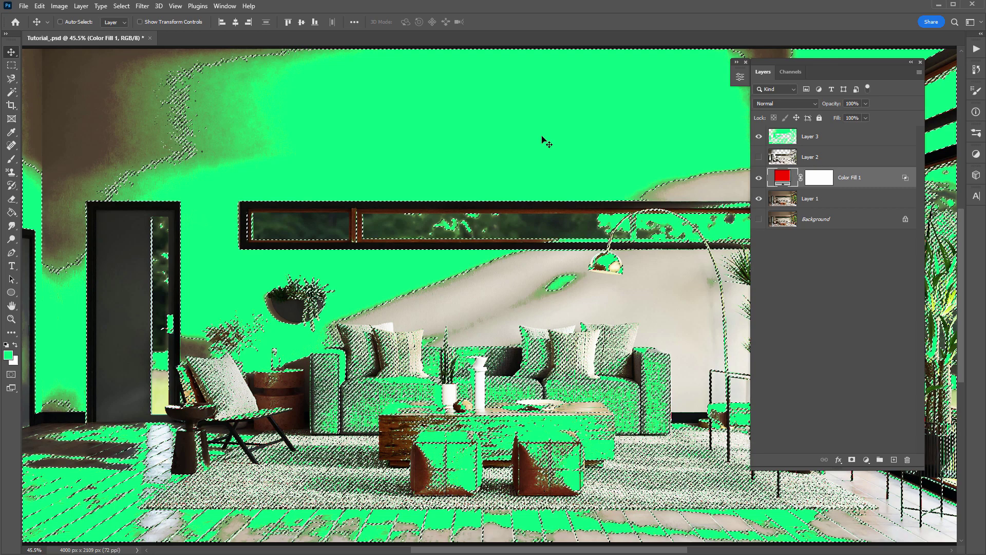
key("ctrl+d")
key("ctrl+s")
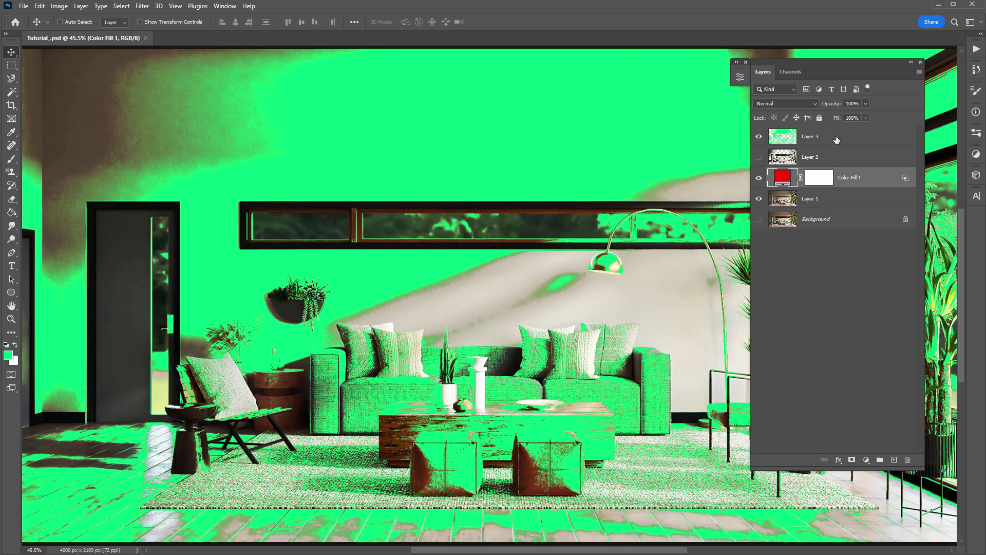
left_click(758, 136)
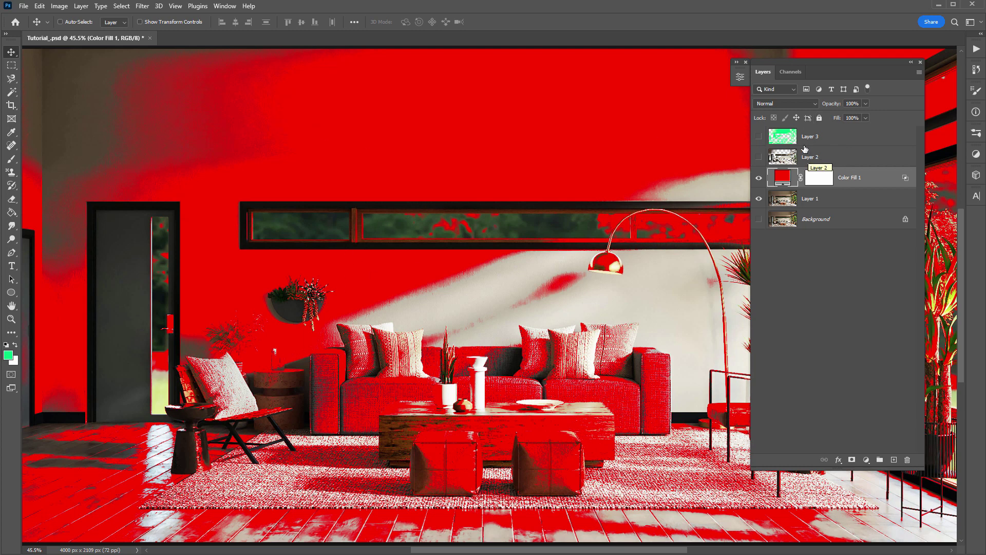
left_click(836, 138)
key("Delete")
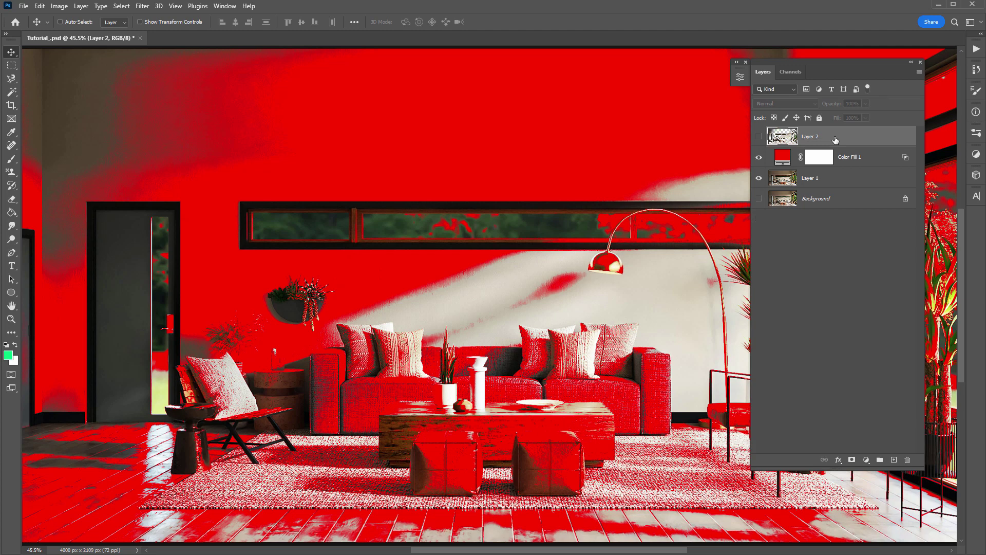
- Delete Layer 2 and set Color Fill 1's Underlying Layer Blend If range to 40/44–87/96
key("Delete")
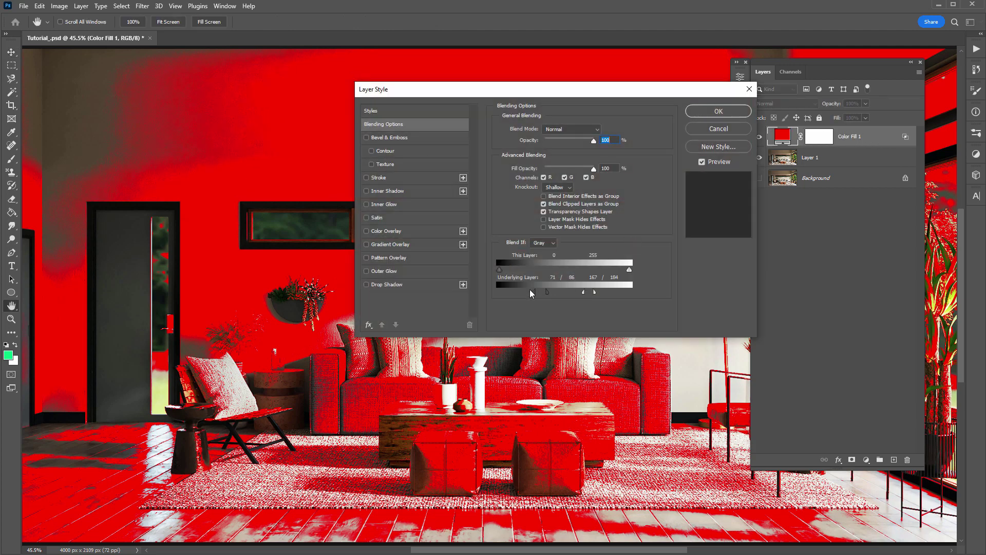
mouse_move(530, 291)
left_mouse_down()
mouse_move(586, 294)
mouse_move(516, 291)
mouse_move(548, 291)
left_mouse_up()
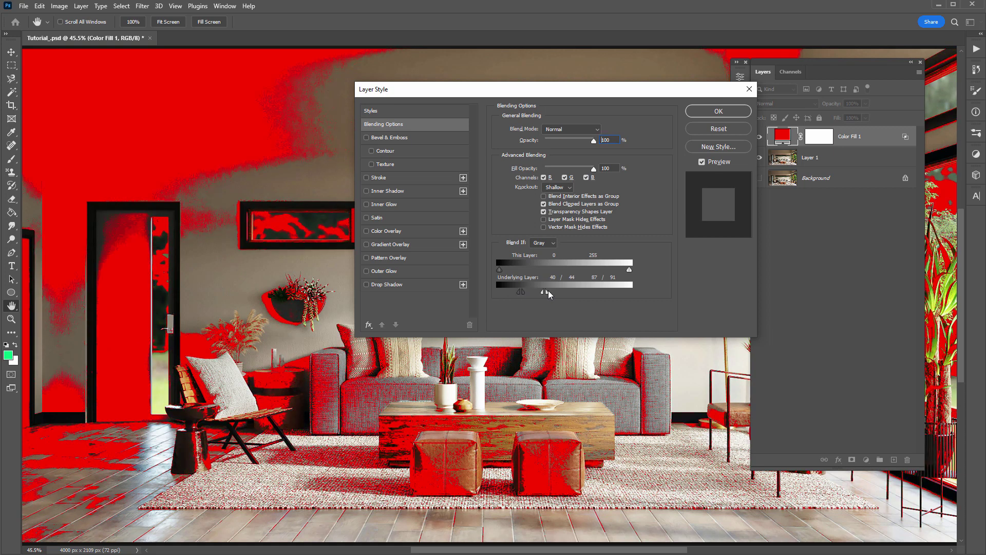
left_click(717, 112)
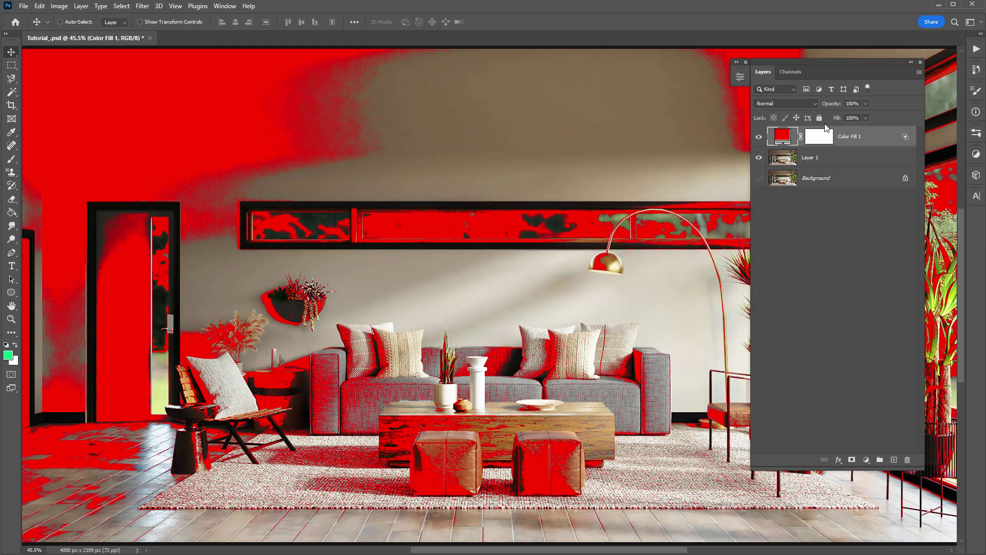
- At 0% fill, stamp the visible image into Layer 2, hide the others, and load it as a selection
left_click_drag(838, 117, 562, 111)
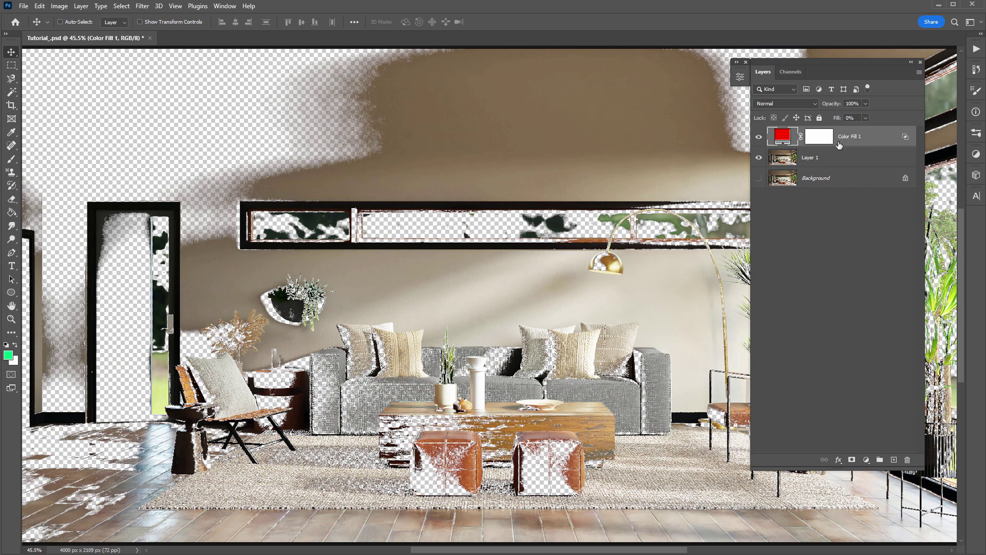
key("ctrl+shift+alt+e")
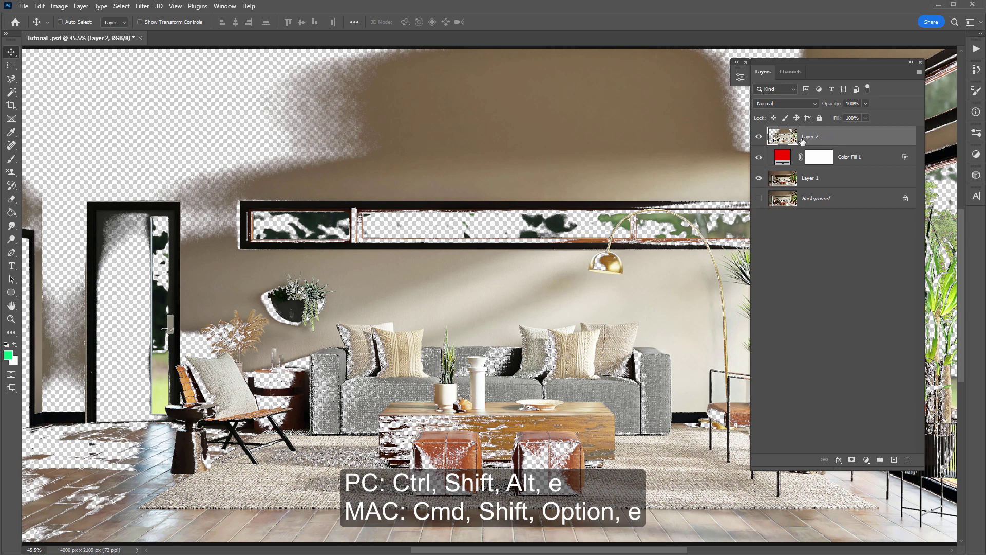
left_click(759, 156)
left_click(759, 178)
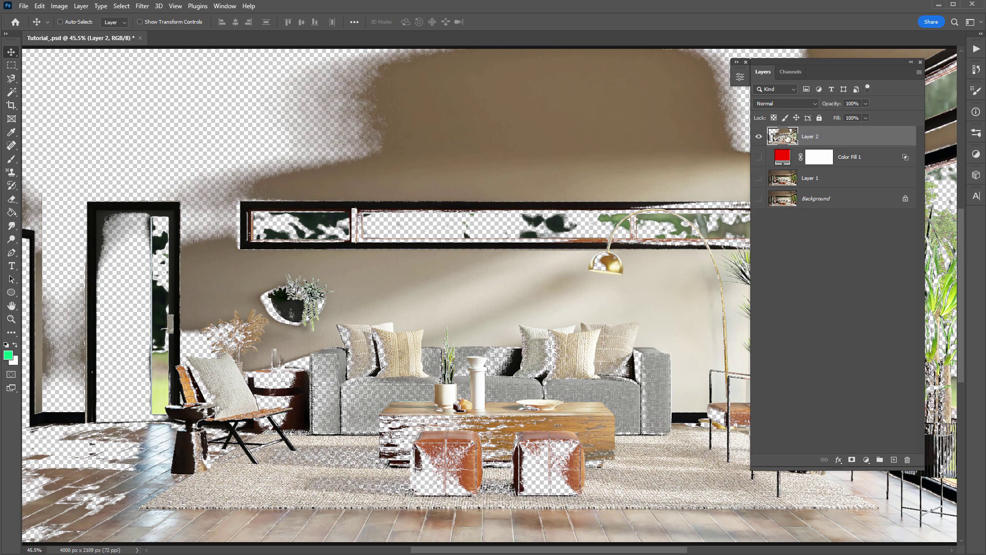
left_click(786, 138, "ctrl")
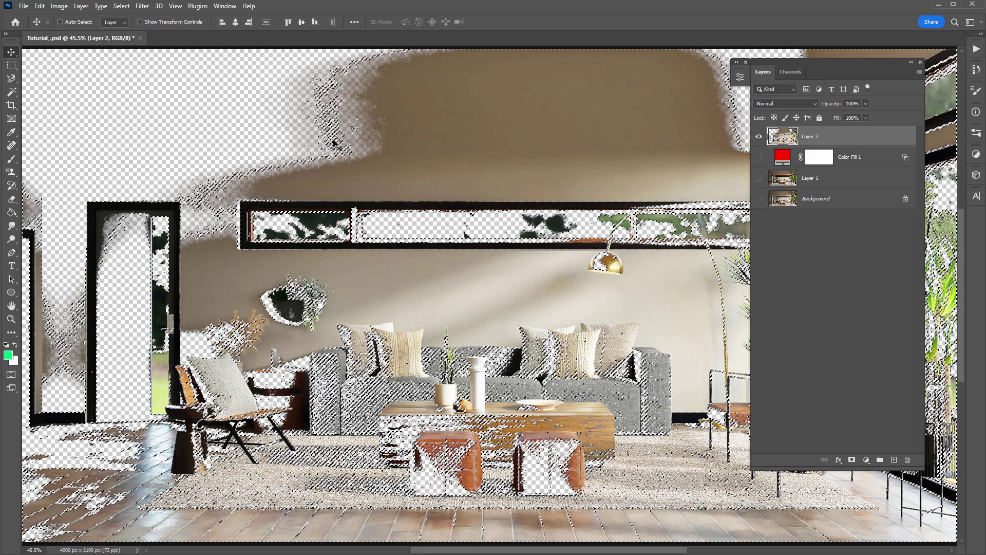
key("ctrl")
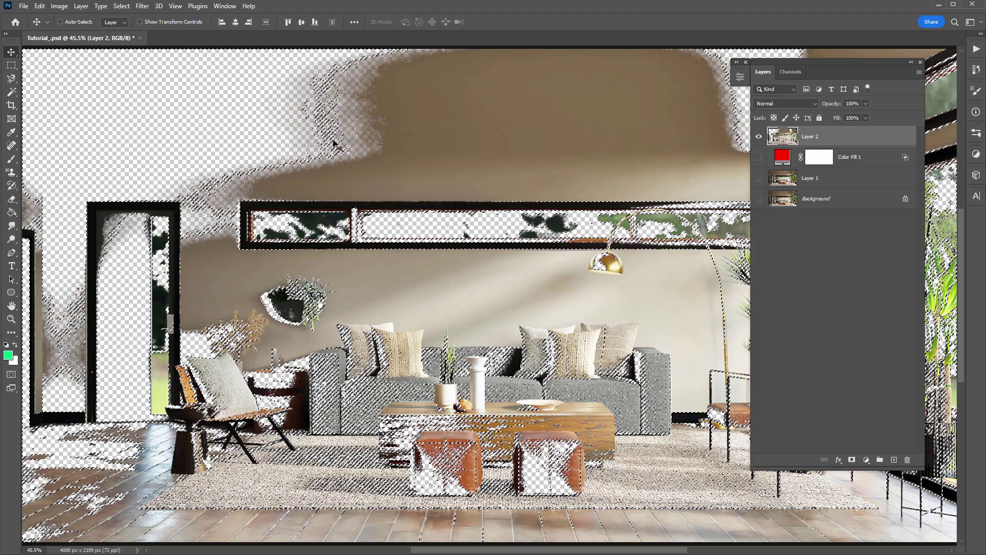
- Create a new Layer 3, fill the selection with green, and deselect
key("ctrl+shift+n")
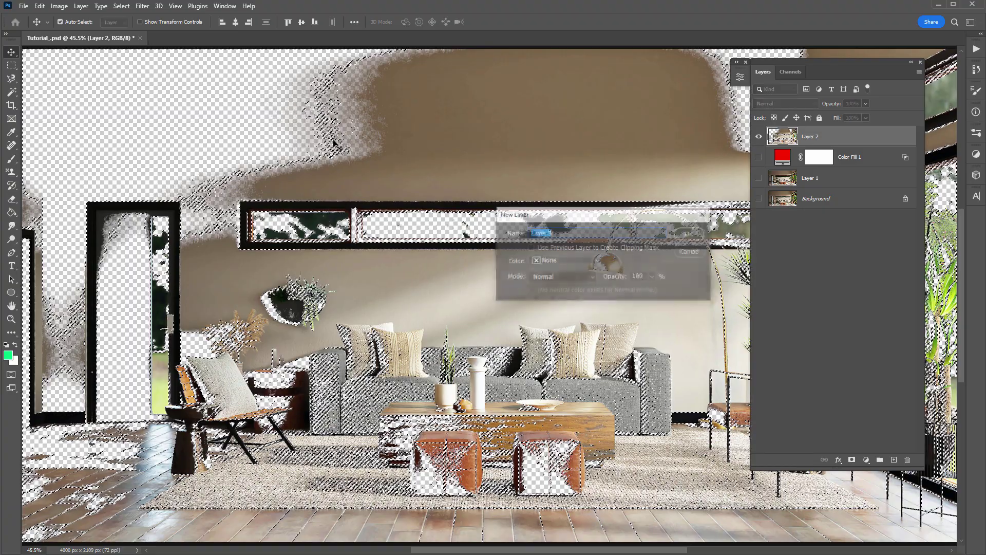
key("Return")
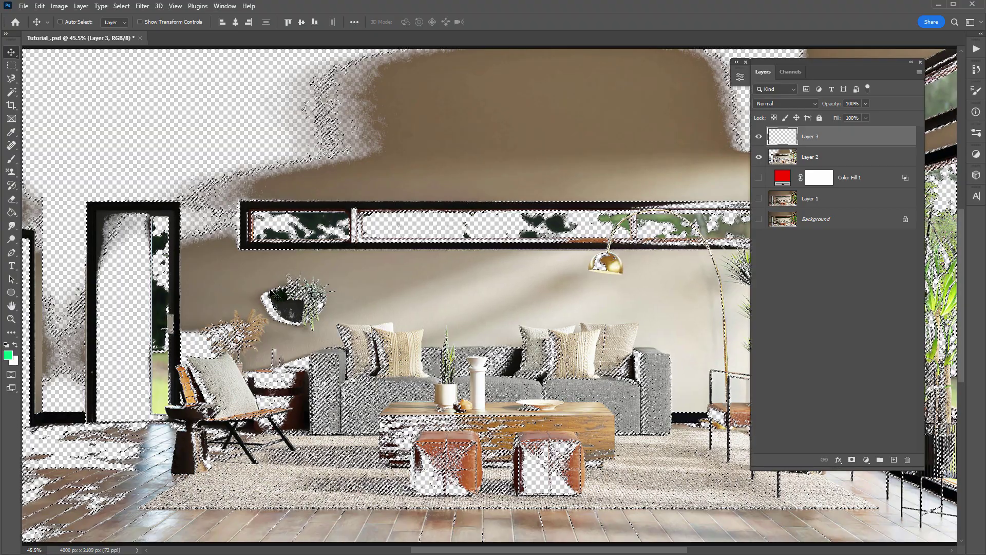
key("alt+BackSpace")
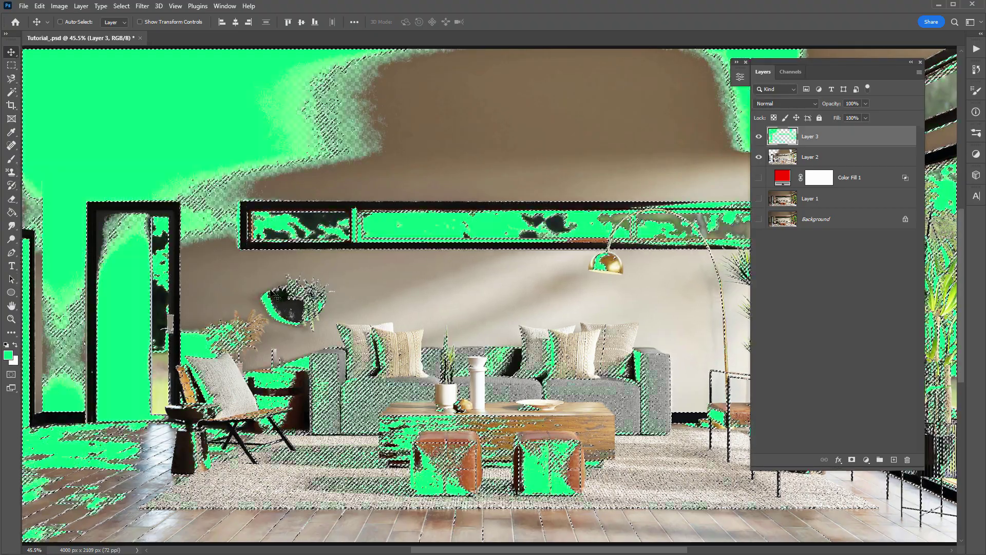
key("ctrl+d")
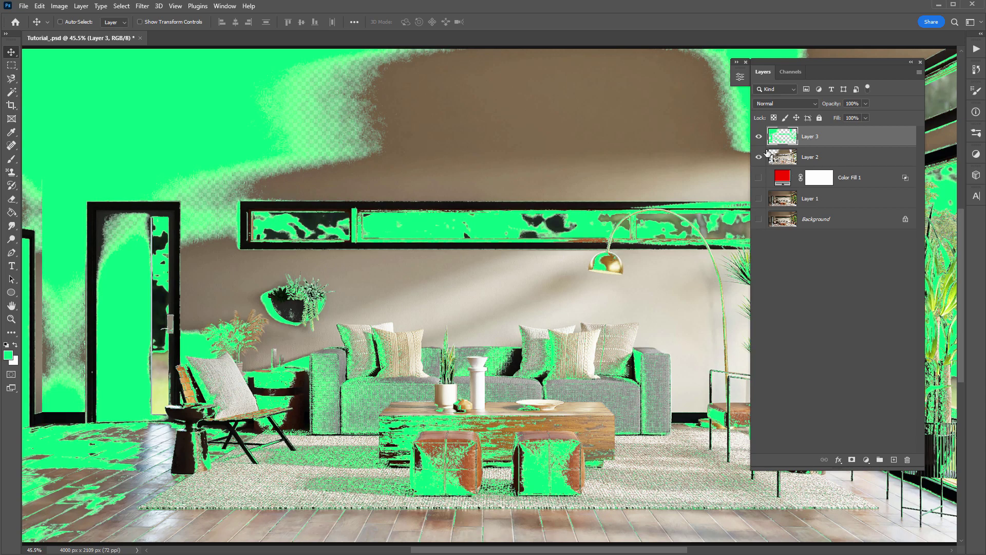
- Hide Layer 2, show Color Fill 1 and Layer 1, and show Layer 3 over the red fill
left_click(759, 157)
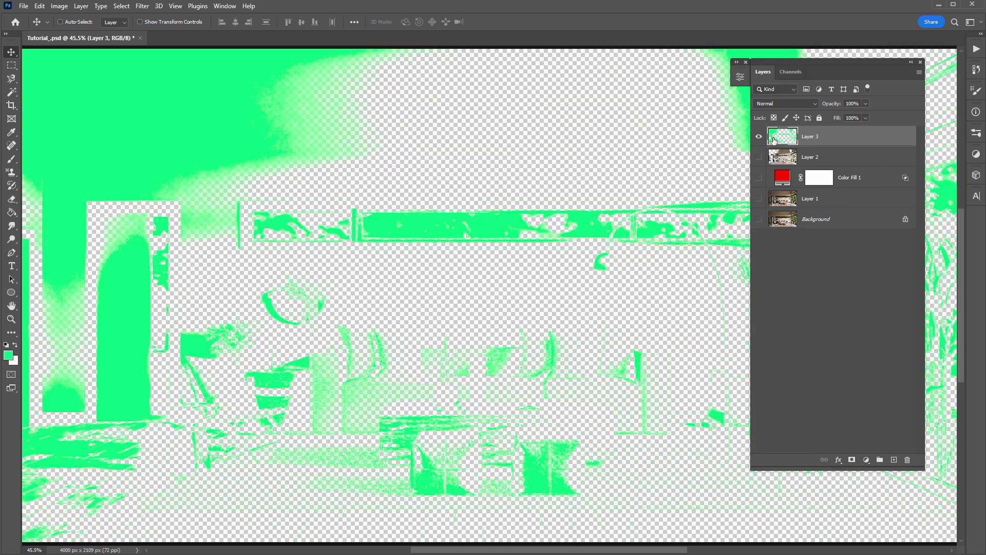
left_click(758, 157)
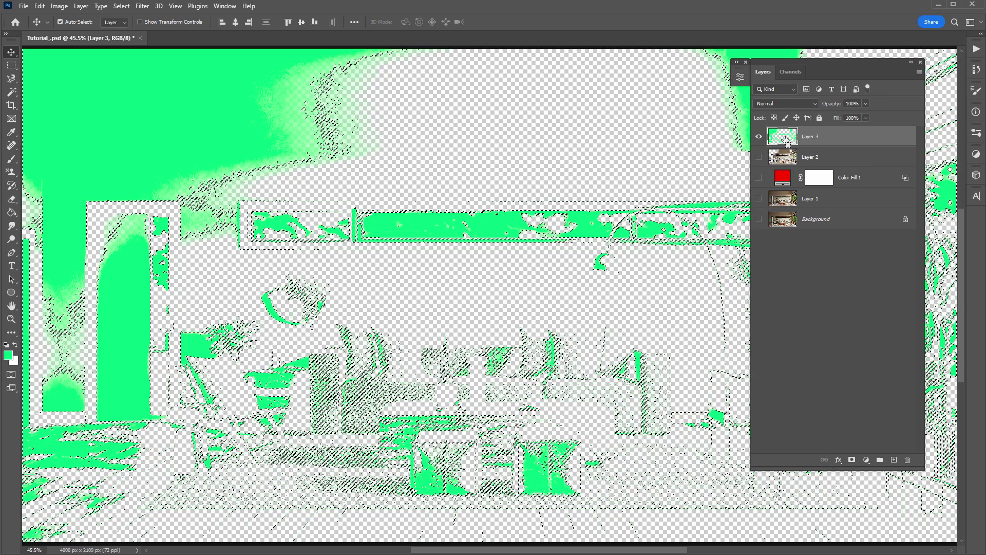
left_click(758, 157)
left_click(758, 136)
left_click_drag(758, 178, 759, 198)
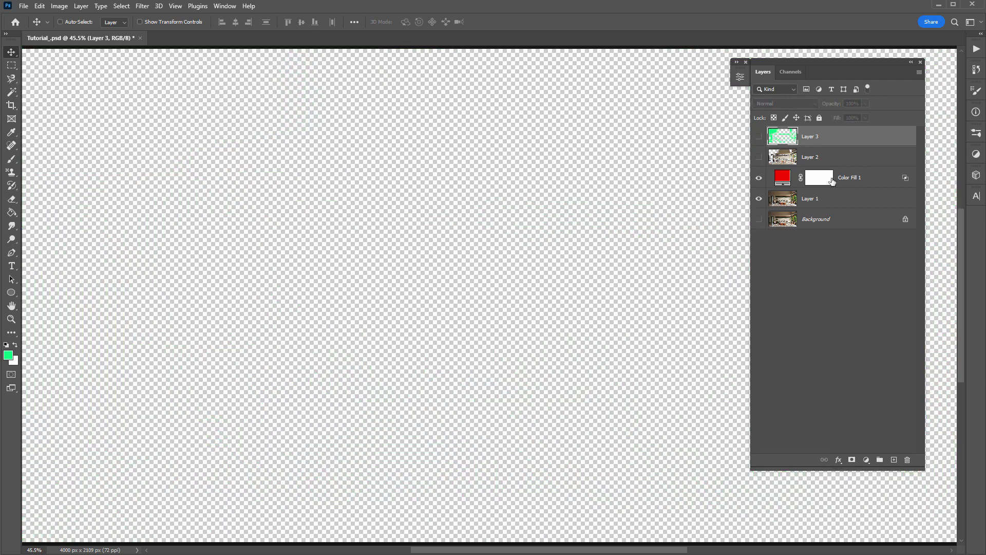
left_click(852, 178)
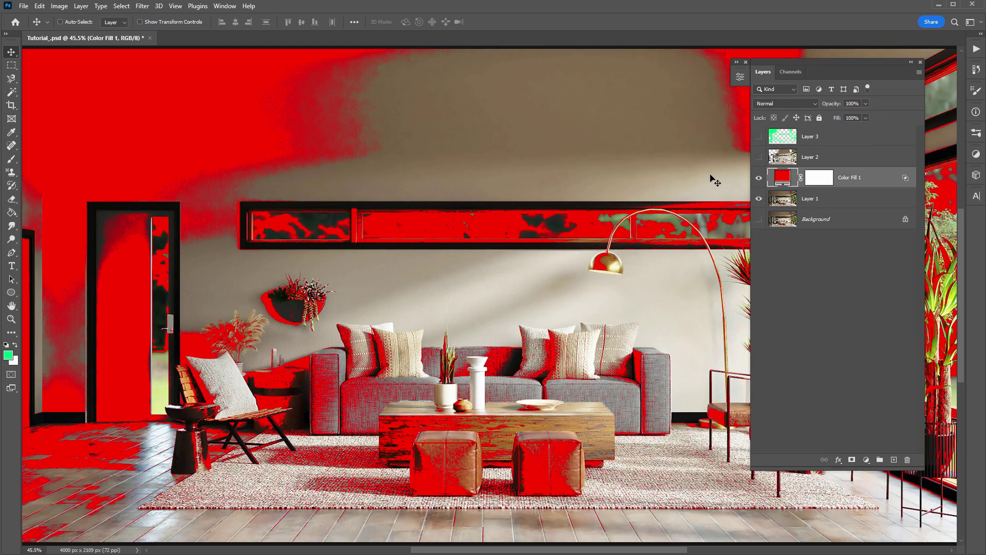
left_click(759, 137)
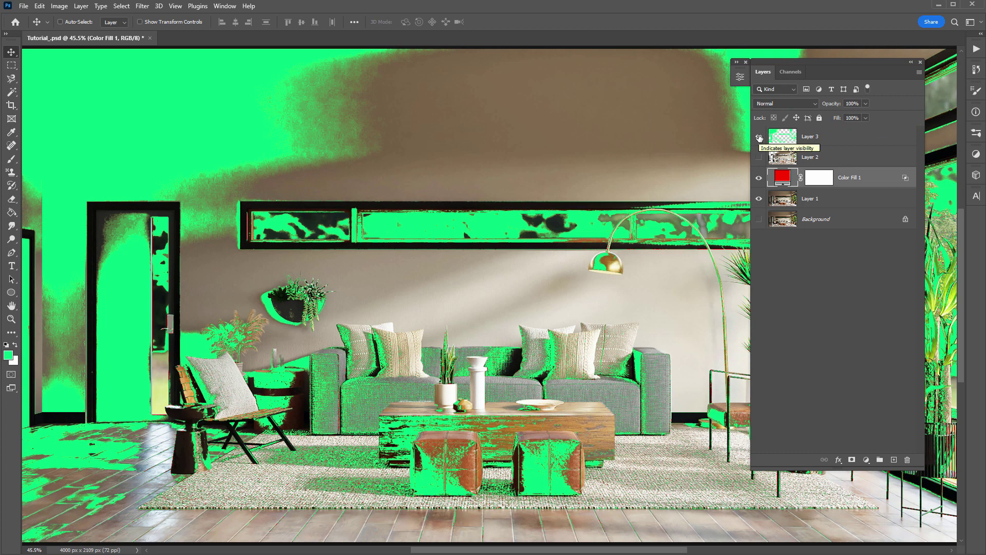
- Hide Color Fill 1 and Layer 3, then add a Brightness/Contrast layer above Layer 1 without its default mask
left_click(759, 178)
left_click(754, 139)
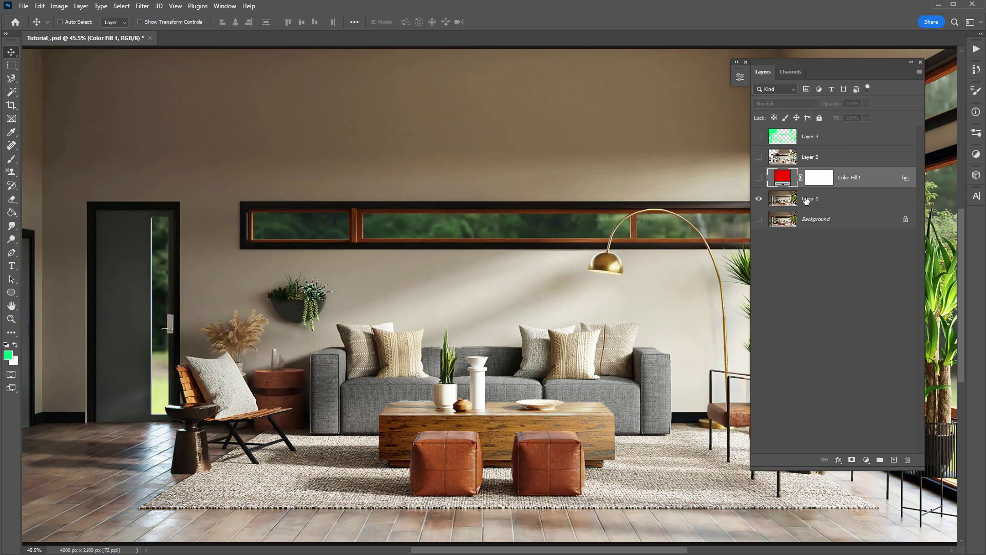
left_click(807, 200)
left_click(873, 460)
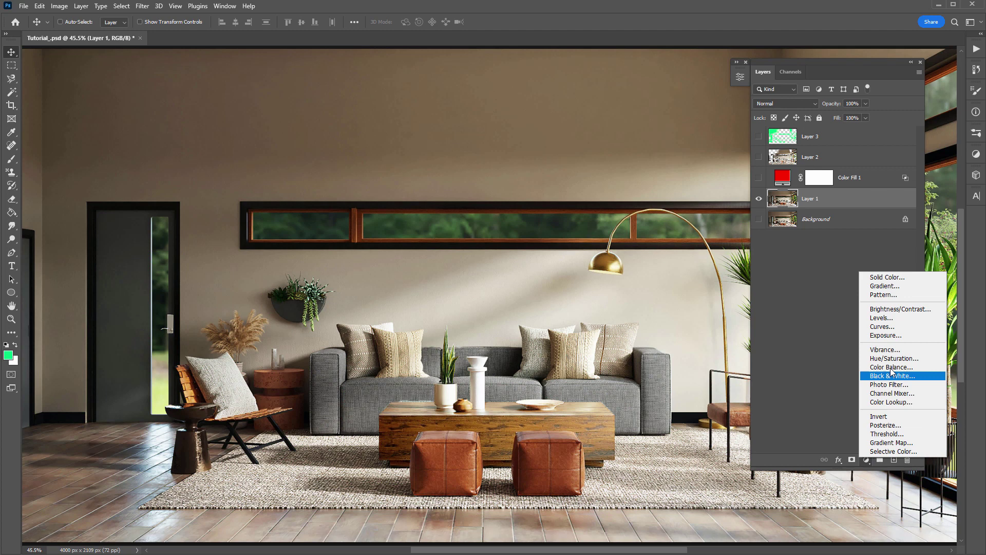
left_click(898, 309)
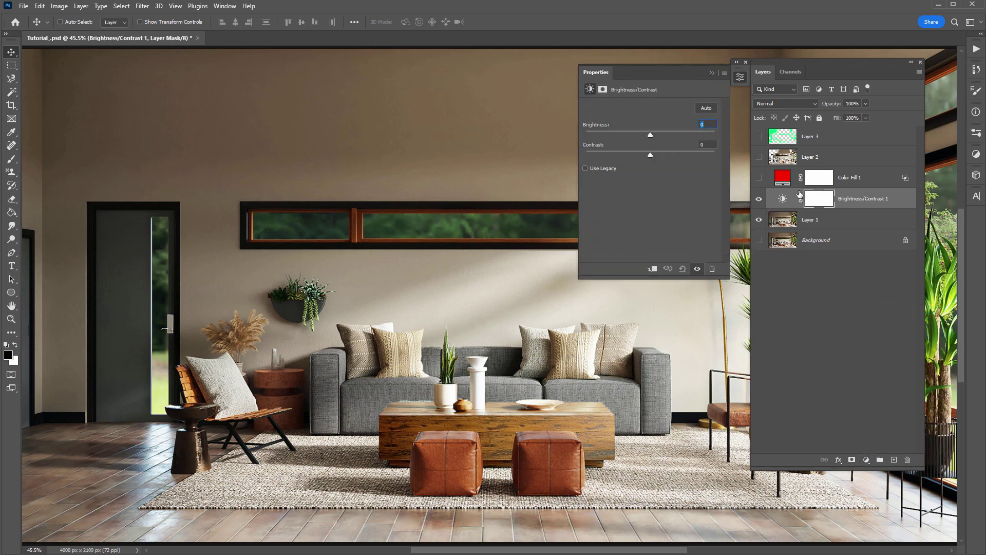
right_click(819, 202)
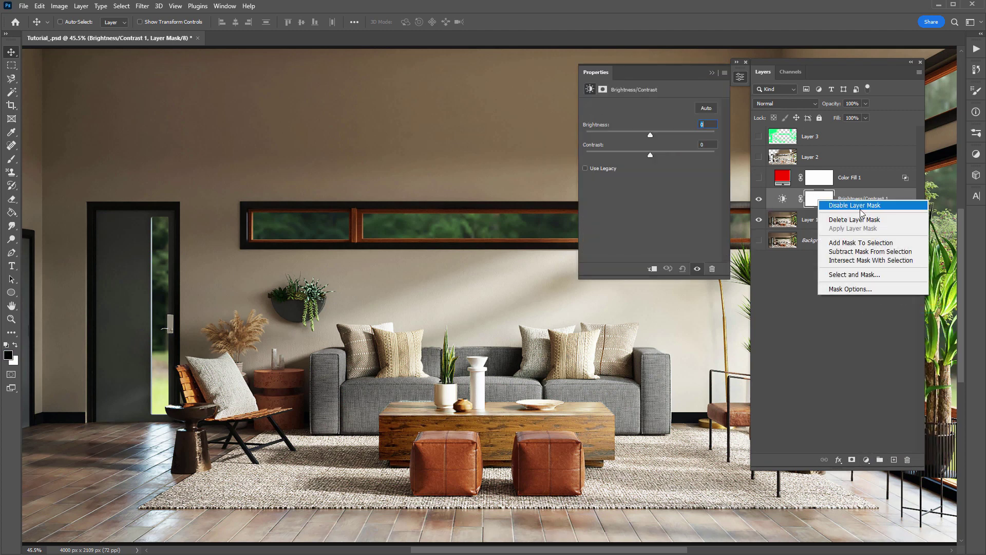
left_click(842, 219)
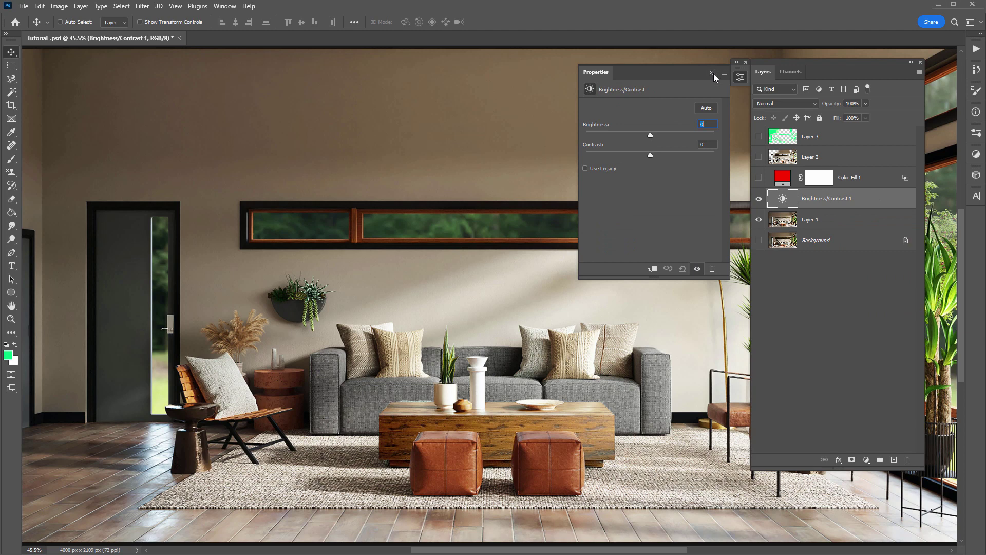
left_click(713, 73)
- Load Layer 3's green pixels as a selection, hide Layer 3, and make it the adjustment's mask
left_click(759, 136)
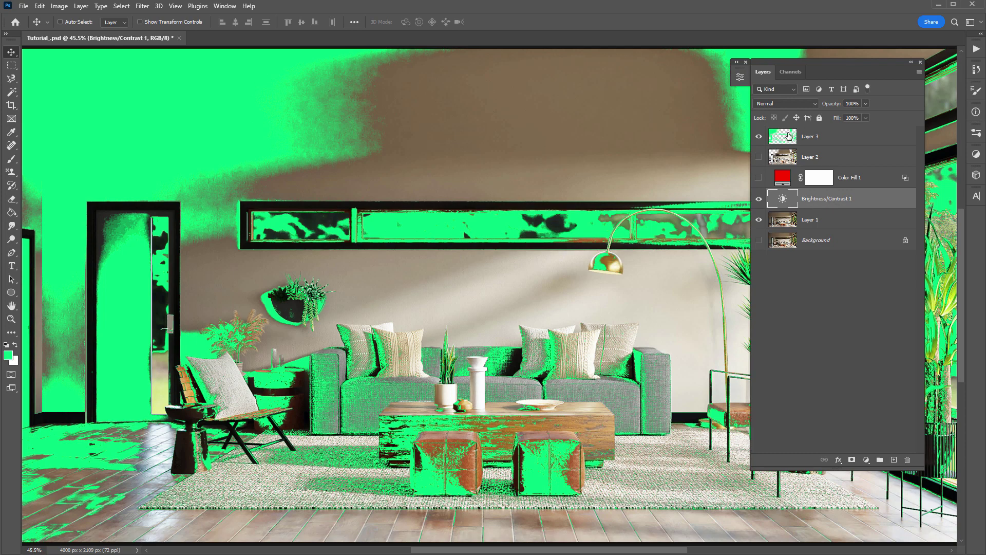
key("ctrl")
left_click(788, 140, "ctrl")
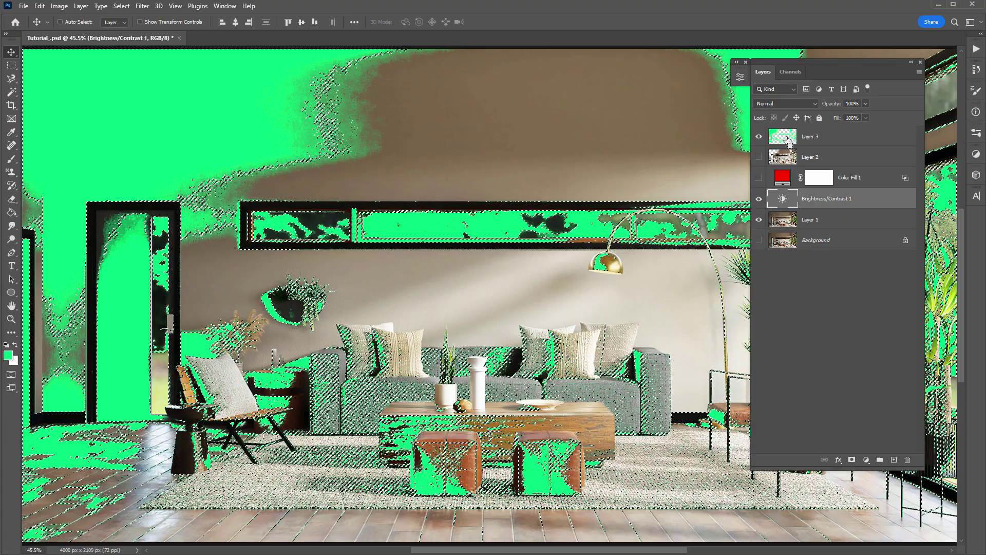
left_click(759, 136)
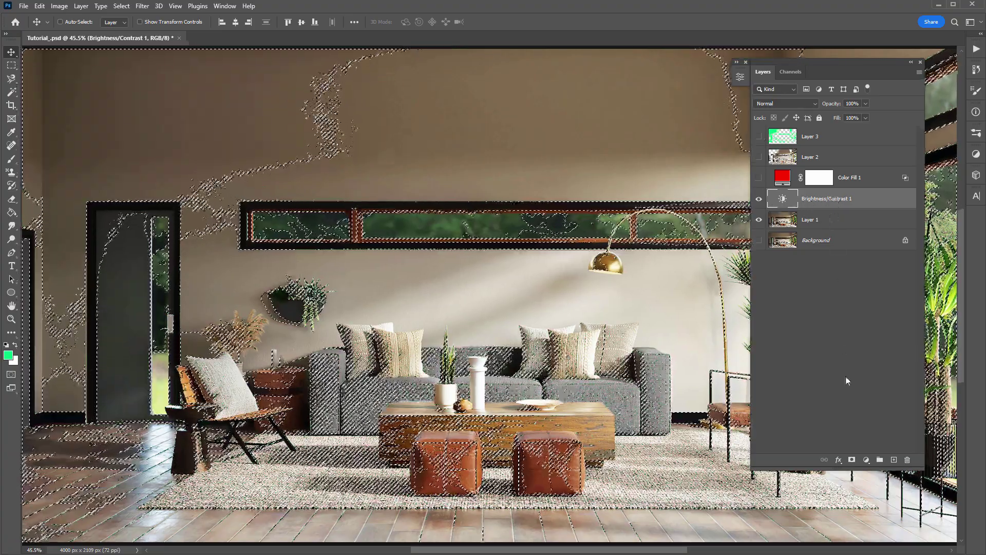
left_click(852, 460)
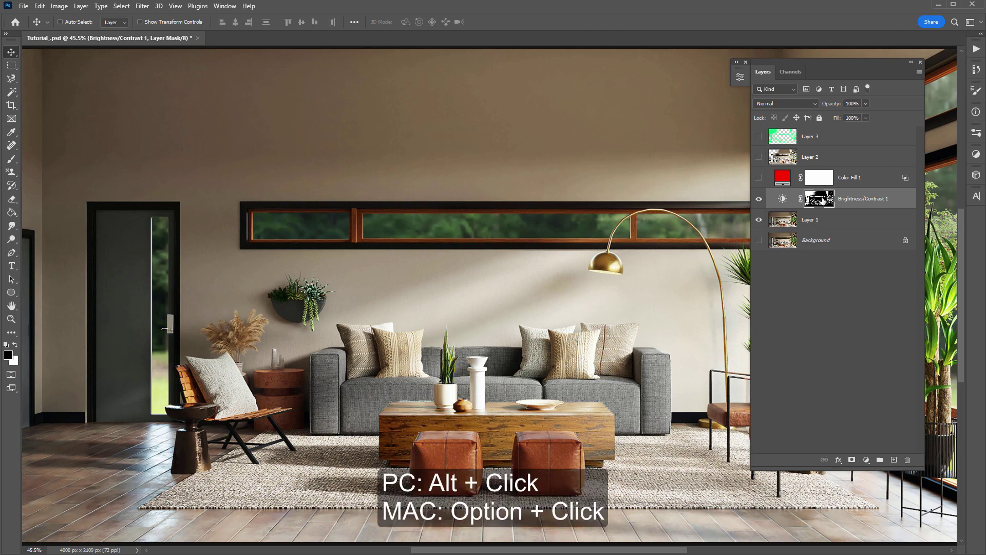
- Inspect the Brightness/Contrast mask in black and white, then return to the colour image
left_click(820, 200, "alt")
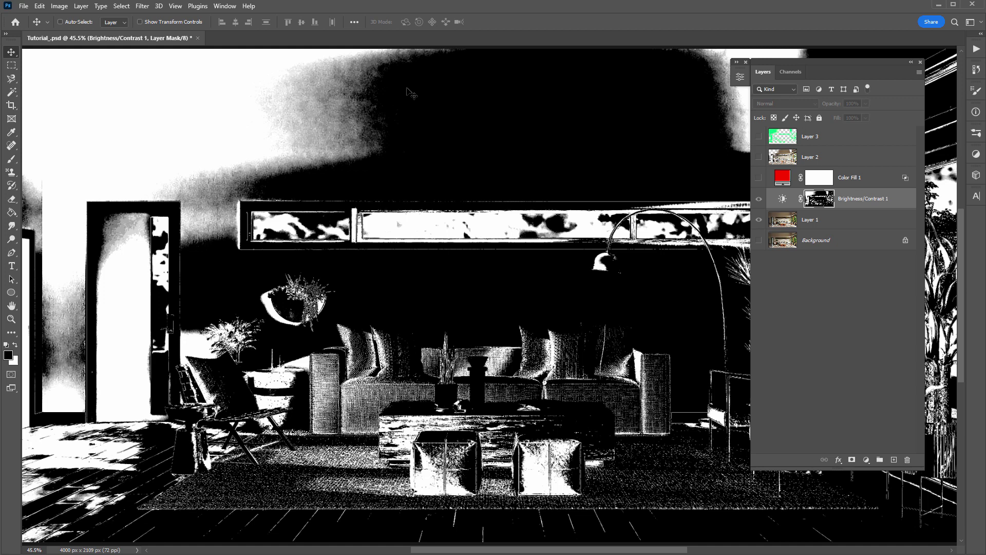
double_click(783, 199)
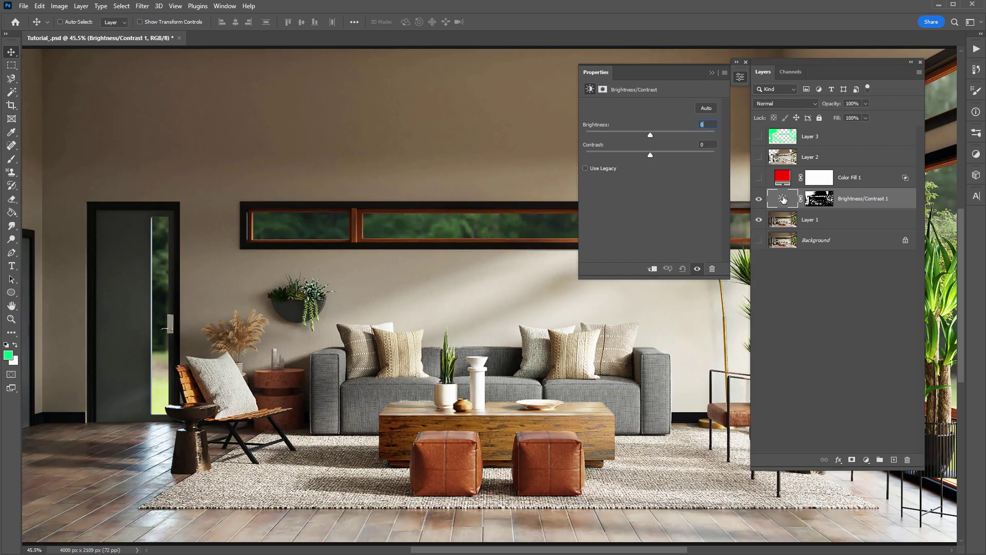
left_click(820, 203, "alt")
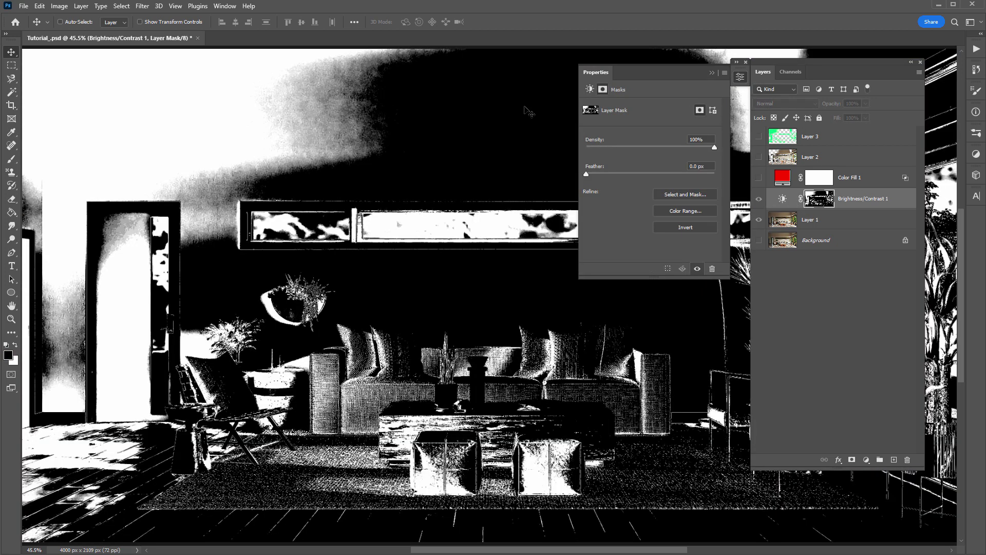
left_click(783, 200)
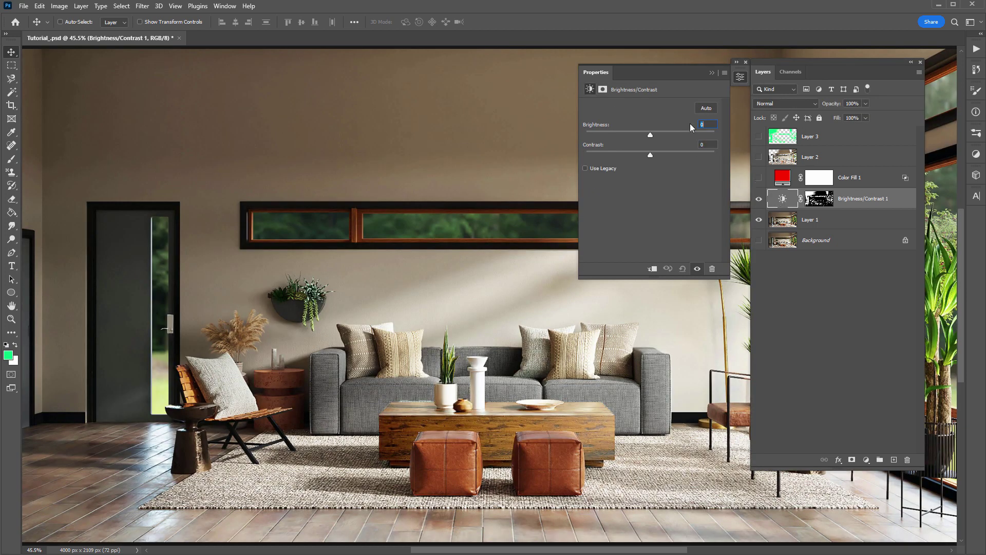
left_click(711, 72)
- Raise Brightness to 150 and toggle Layer 3 on and off to compare
left_click(740, 76)
left_click_drag(648, 132, 715, 135)
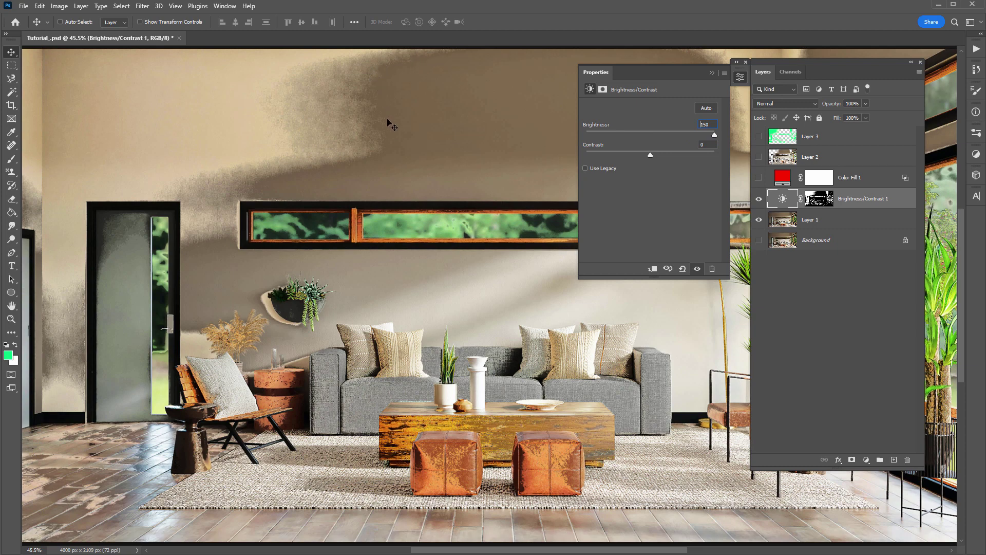
left_click(759, 136)
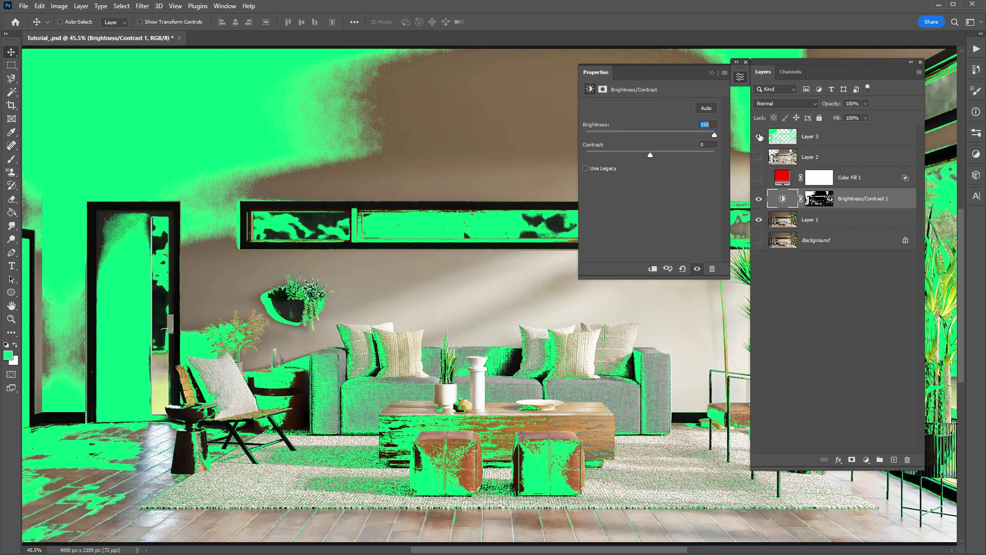
left_click(759, 137)
left_click(759, 136)
left_click(759, 137)
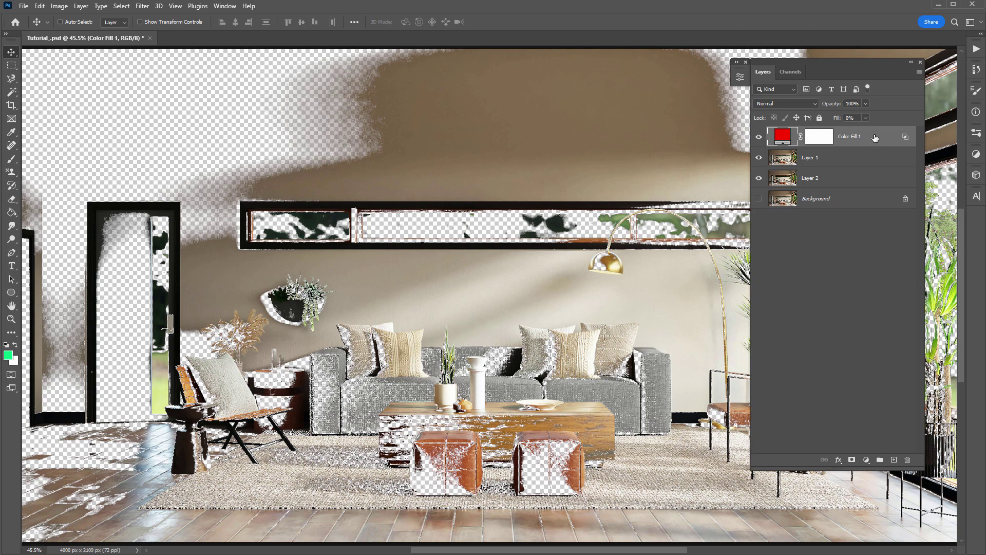
double_click(875, 137)
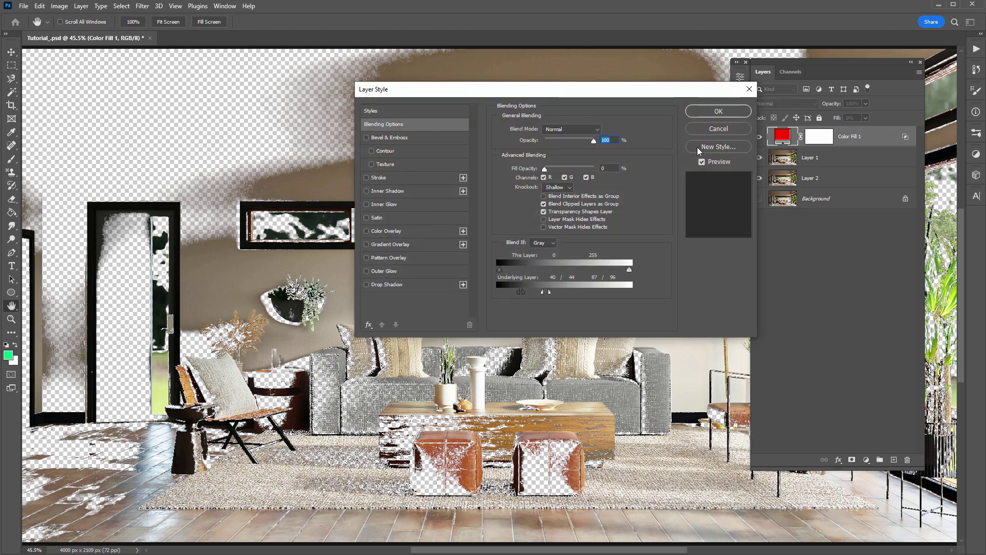
left_click(713, 114)
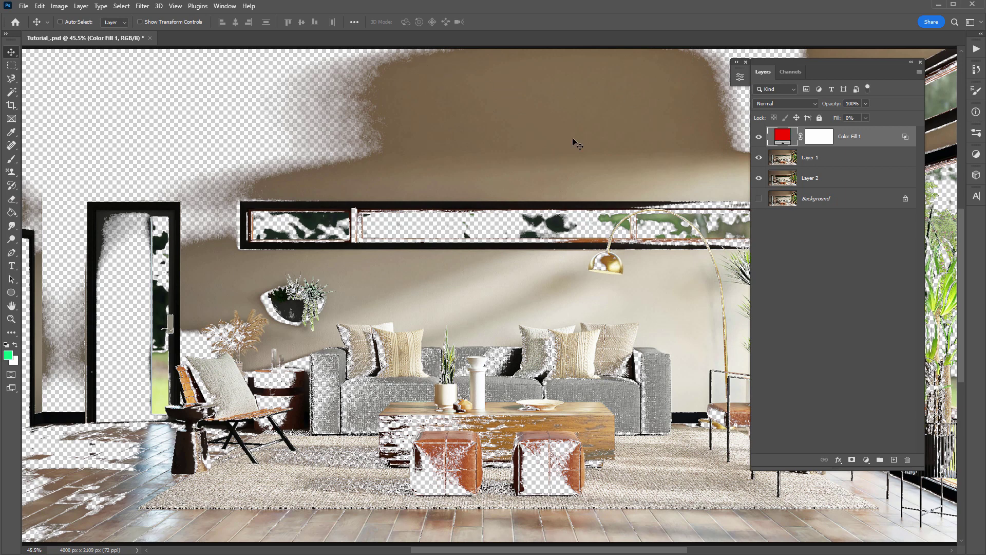
left_click(816, 158)
left_click(819, 179, "shift")
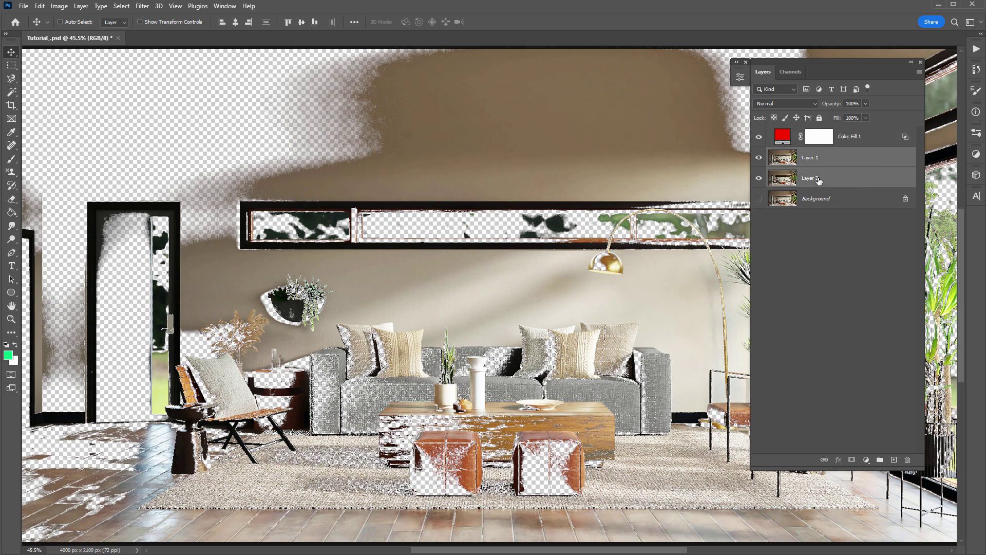
left_click(759, 199)
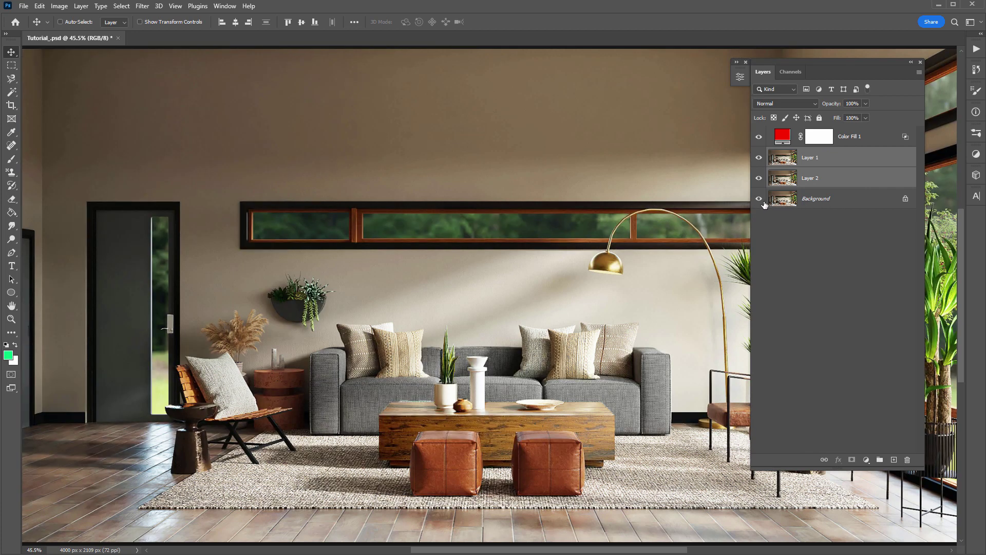
left_click(759, 200)
left_click(838, 159)
left_click(871, 141)
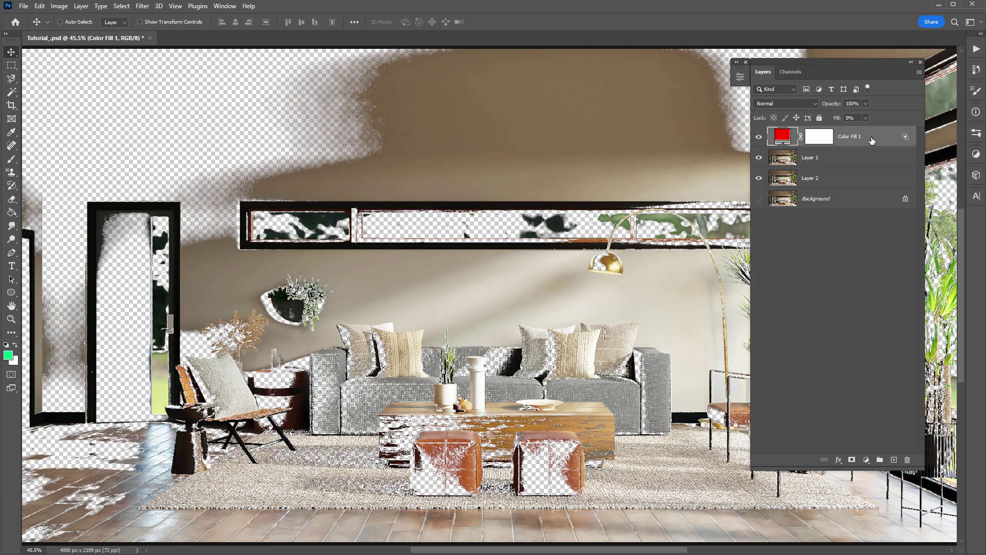
left_click(829, 160)
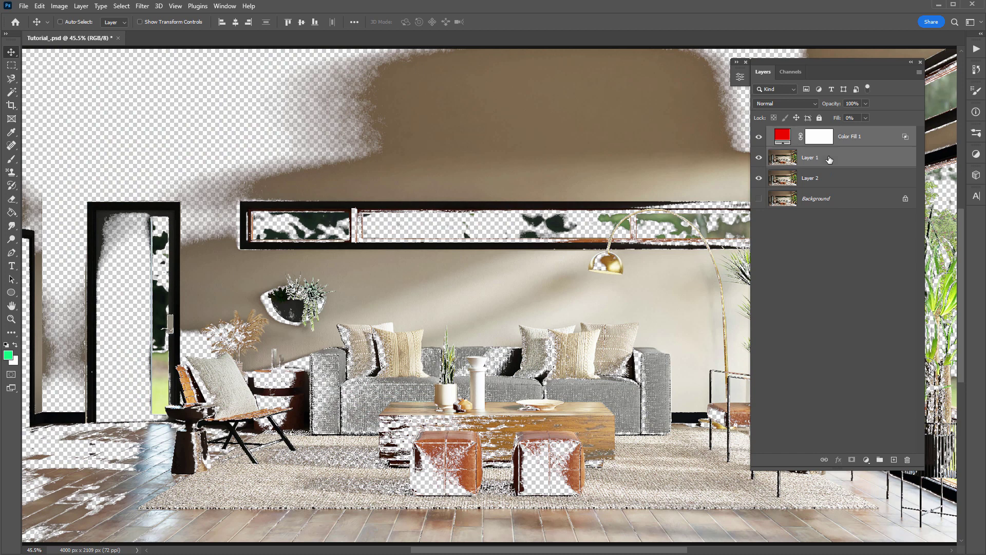
- Group Color Fill 1 and Layer 1 into Group 1 and select Color Fill 1
key("ctrl+g")
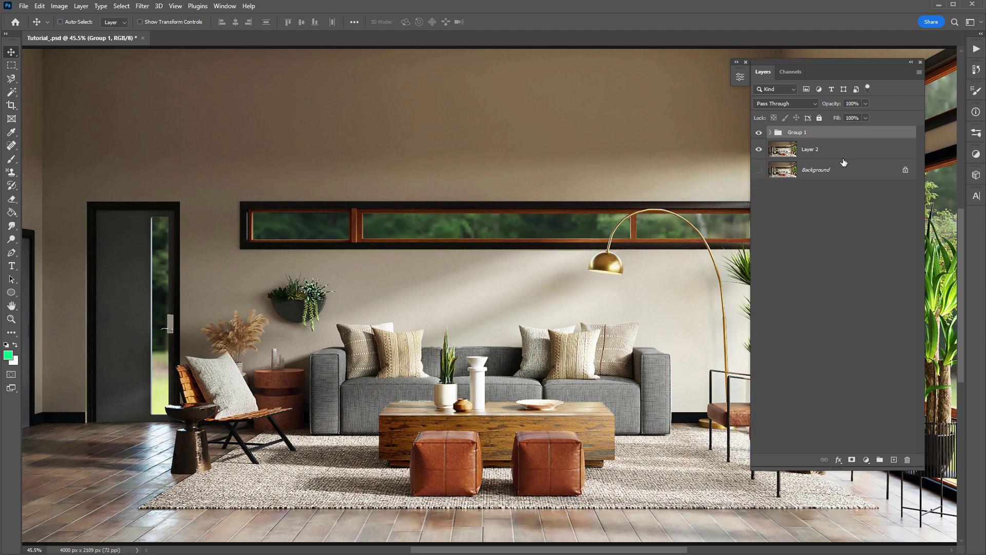
left_click(771, 133)
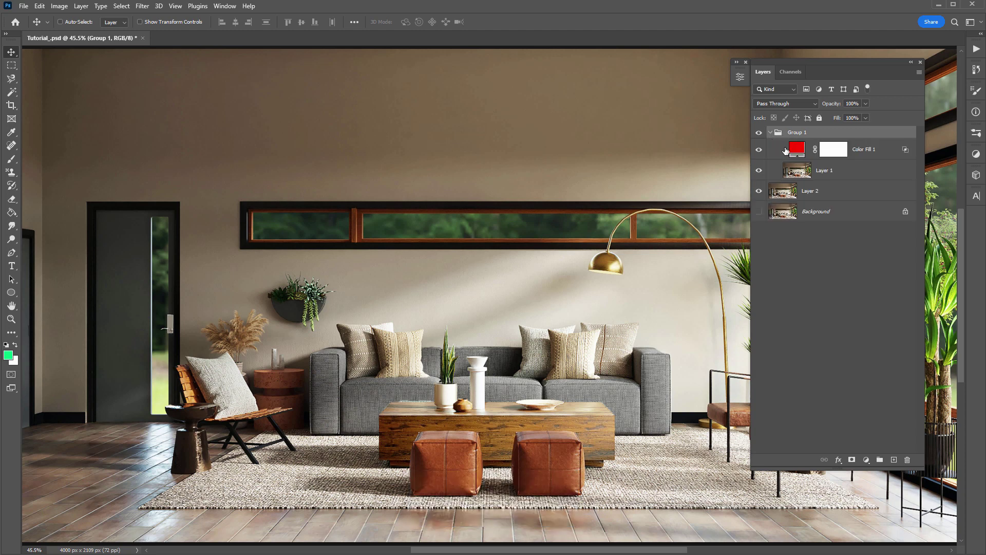
left_click(869, 154)
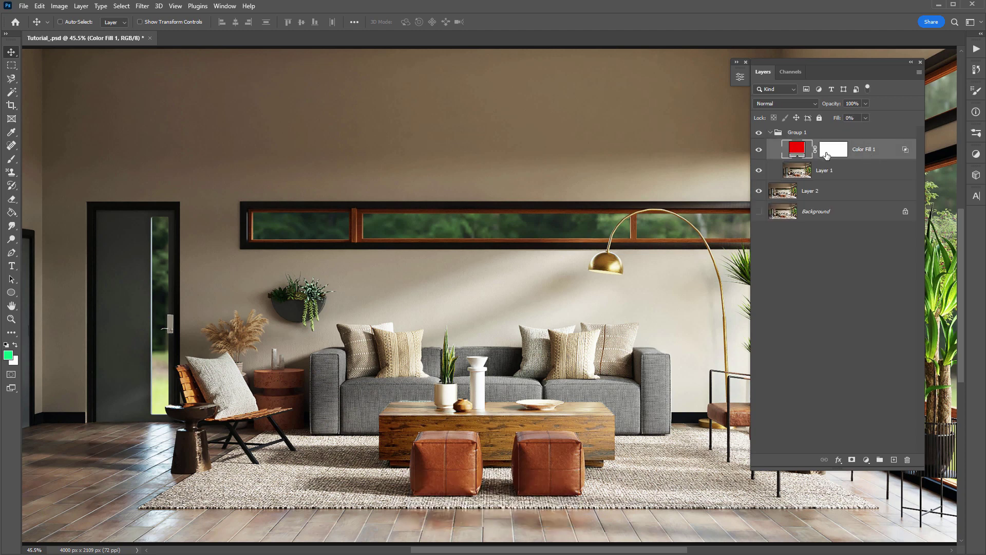
- Set Color Fill 1's knockout to Deep in its blending options, then select Layer 2
double_click(887, 152)
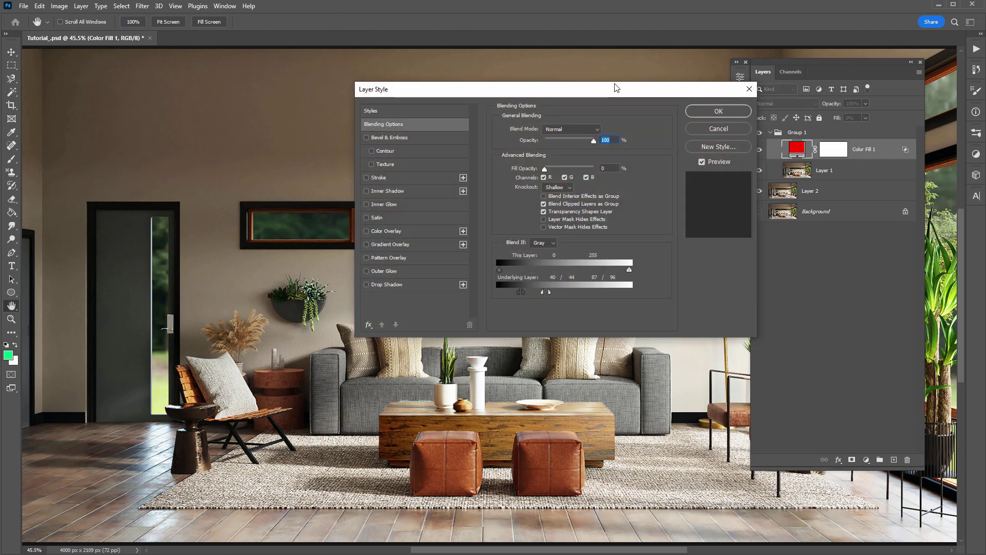
left_click_drag(616, 89, 620, 80)
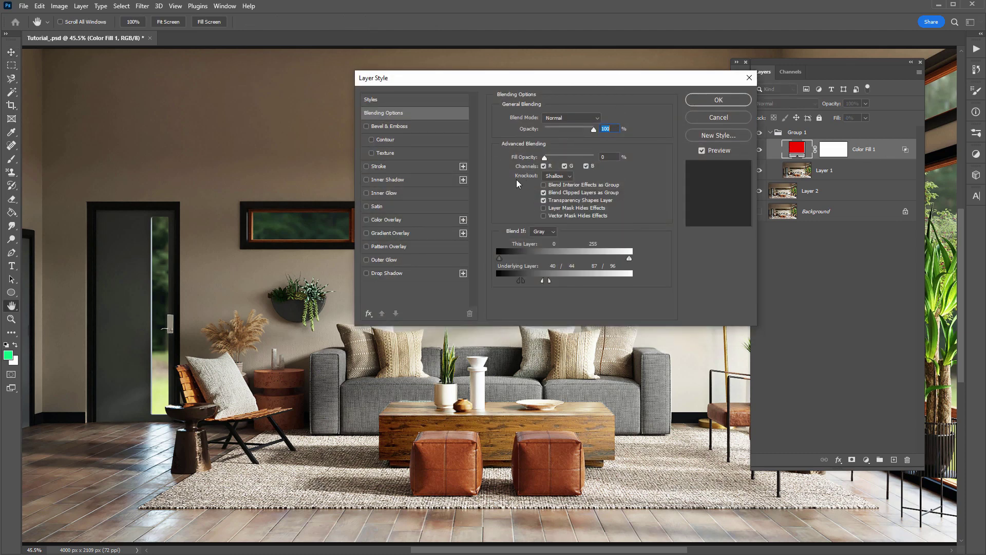
left_click(558, 176)
left_click(557, 200)
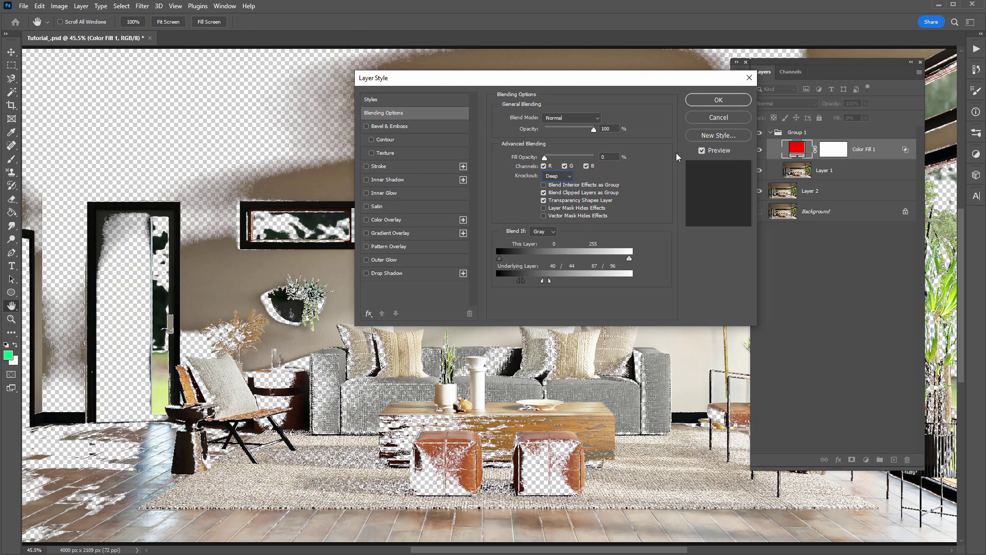
left_click(710, 103)
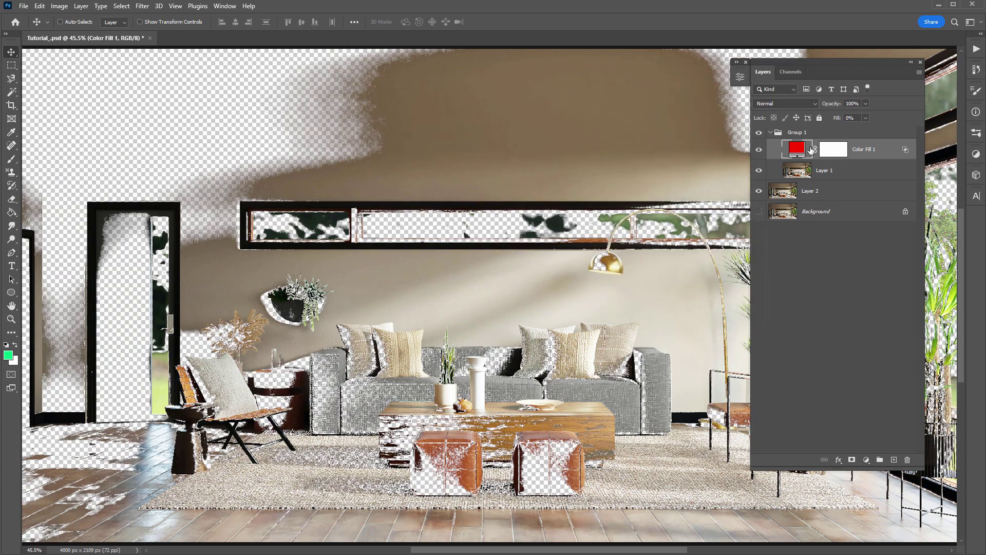
left_click(812, 192)
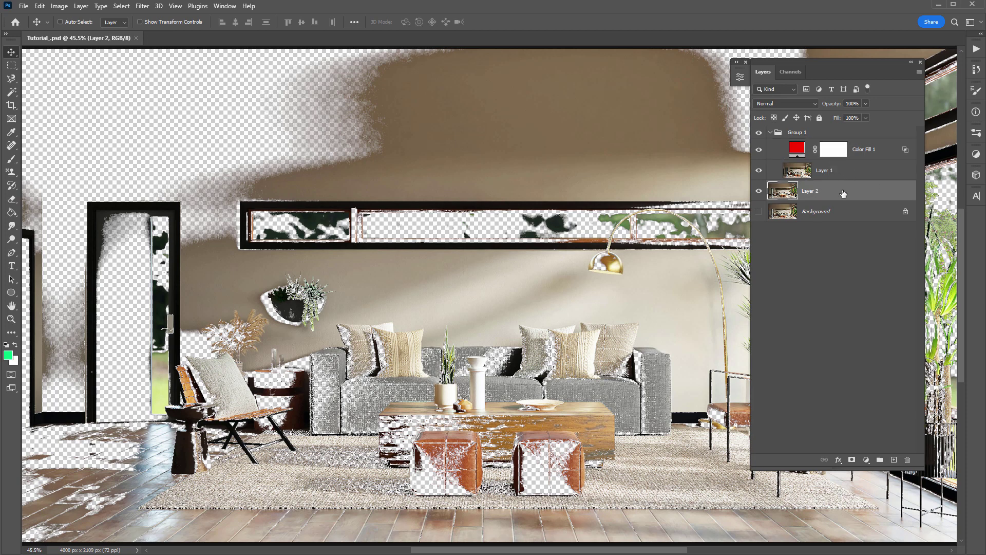